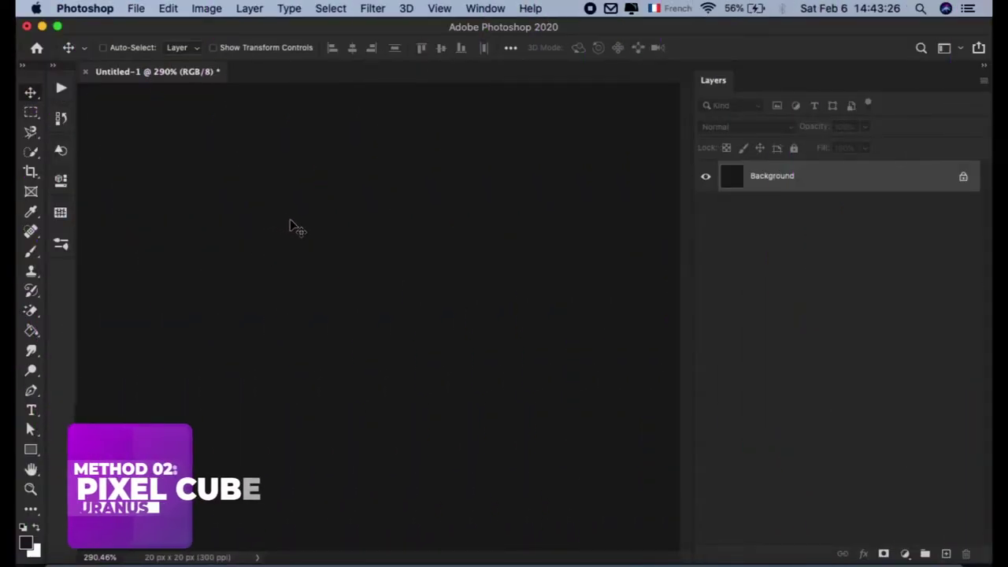
Run the Uranus-FX_installer.jsx script from Main File > Pixel Cube Method via File > Scripts > Browse
{"action": "left_click", "coordinate": [135, 8]}
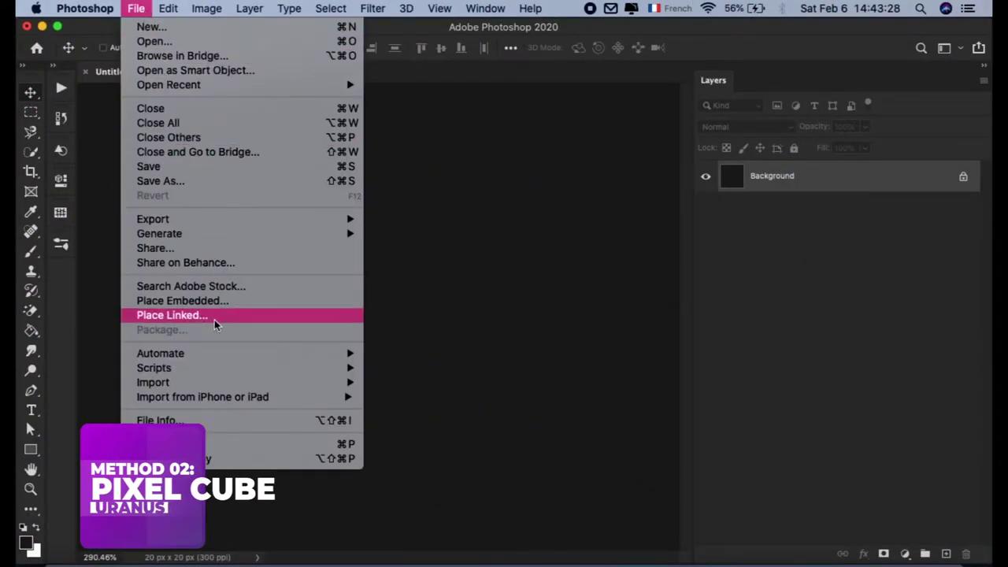
{"action": "mouse_move", "coordinate": [154, 368]}
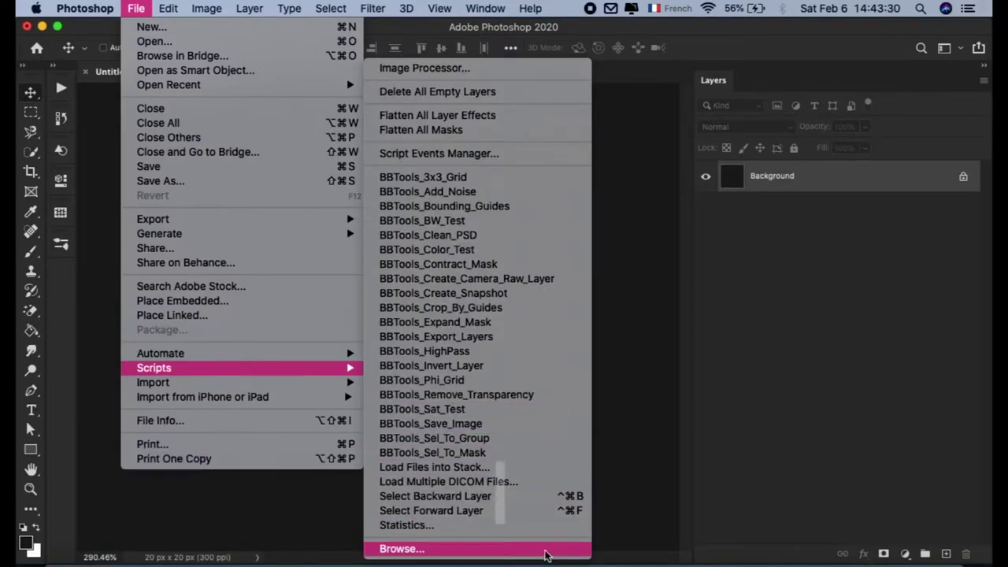
{"action": "left_click", "coordinate": [551, 546]}
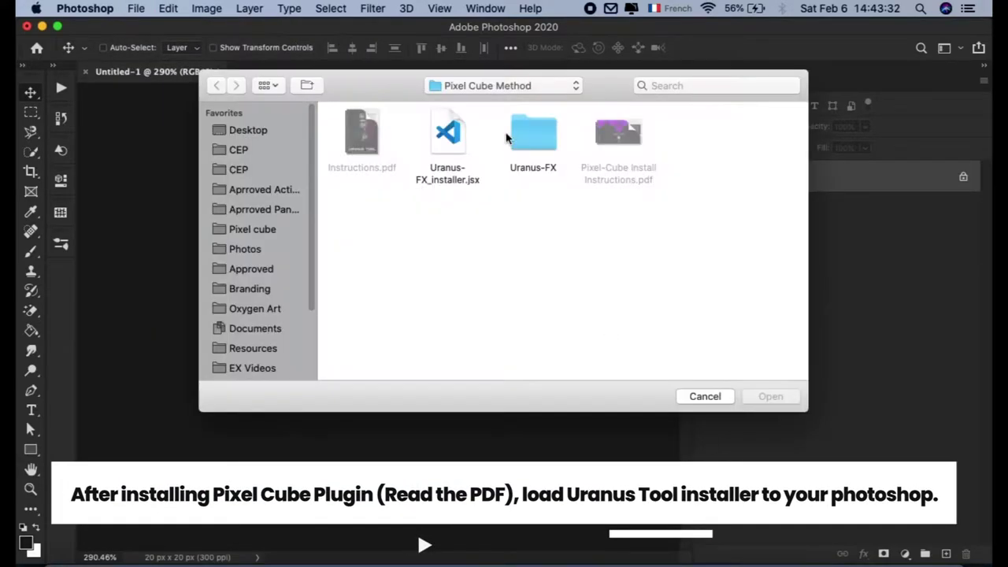
{"action": "left_click", "coordinate": [492, 86]}
{"action": "left_click", "coordinate": [492, 96]}
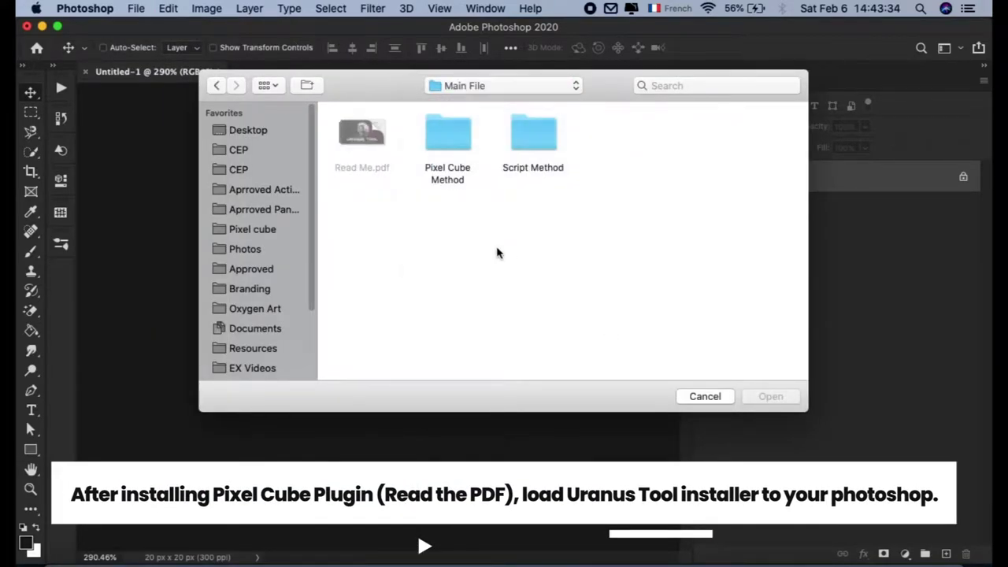
{"action": "left_click", "coordinate": [446, 130]}
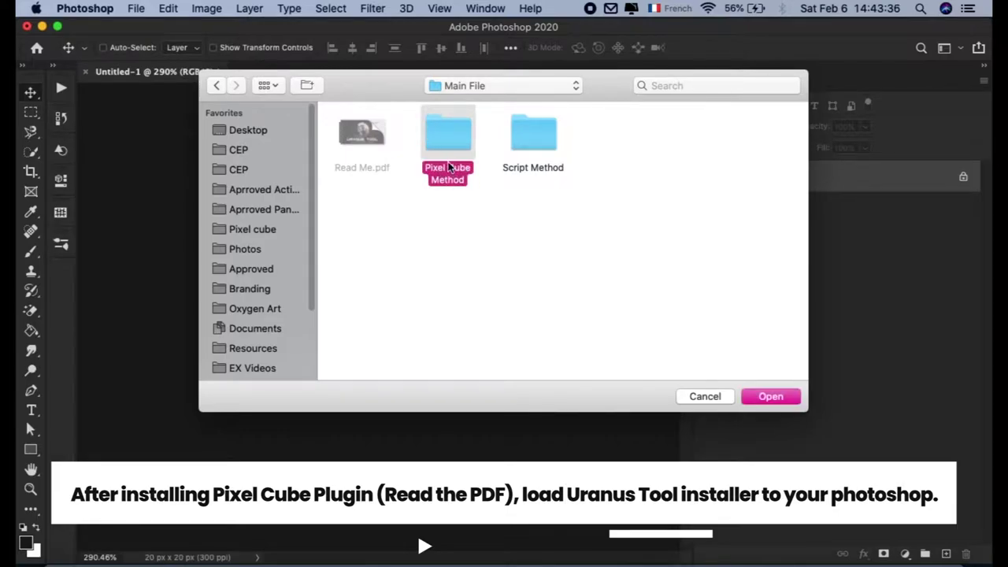
{"action": "double_click", "coordinate": [457, 134]}
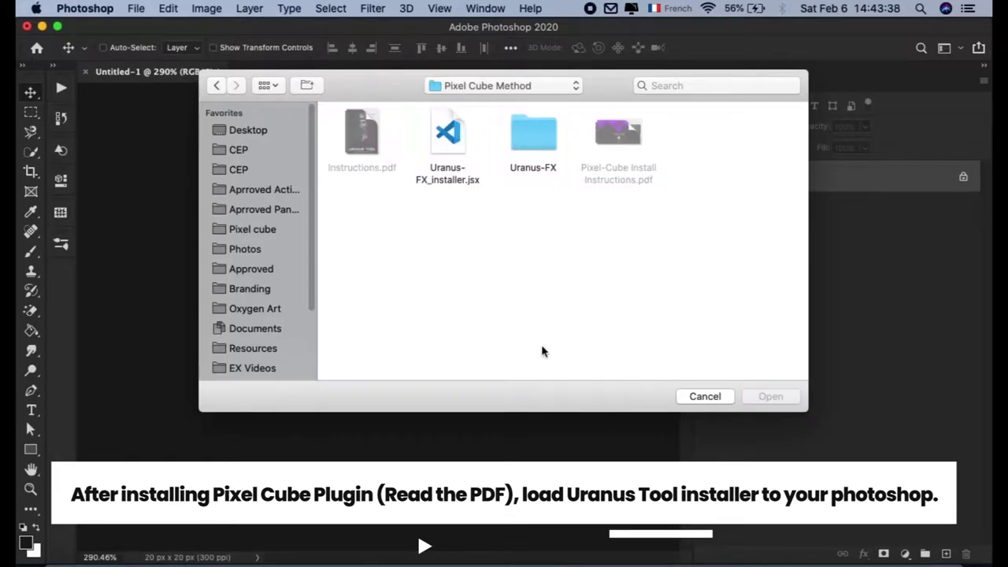
{"action": "left_click", "coordinate": [455, 134]}
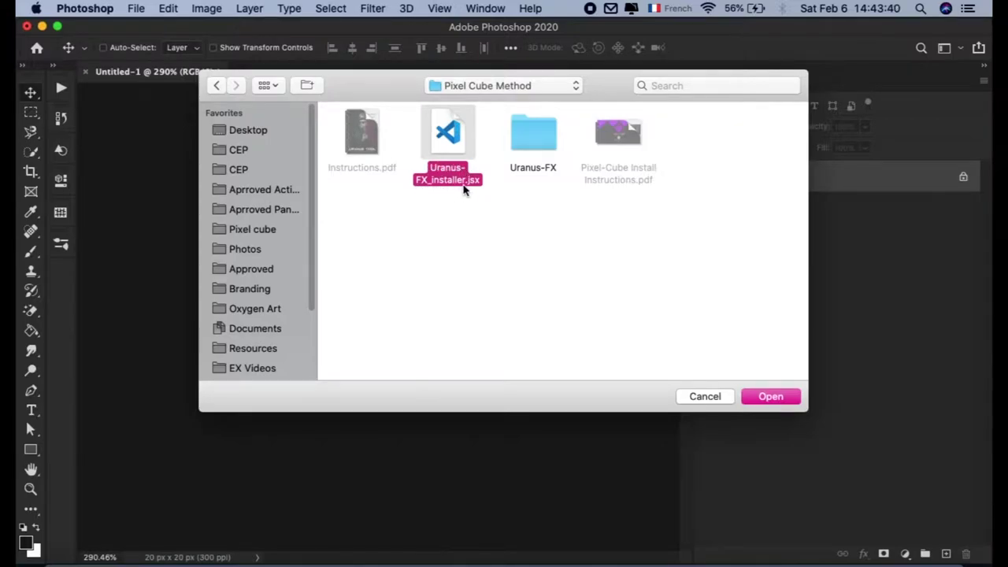
{"action": "left_click", "coordinate": [752, 396]}
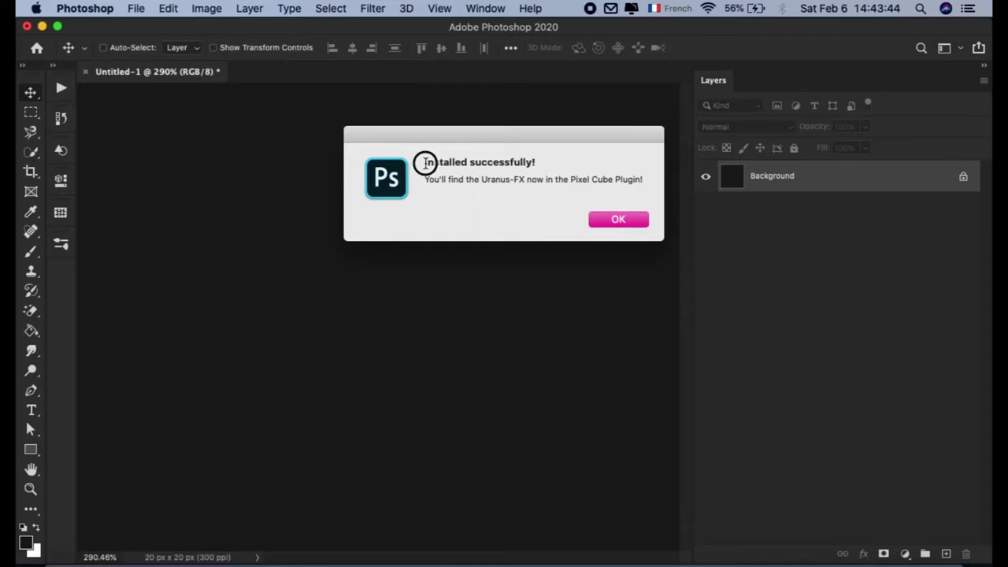
Read the Uranus-FX installed-successfully alert and dismiss it
{"action": "left_click_drag", "start_coordinate": [426, 163], "coordinate": [550, 166]}
{"action": "left_click_drag", "start_coordinate": [426, 181], "coordinate": [628, 184]}
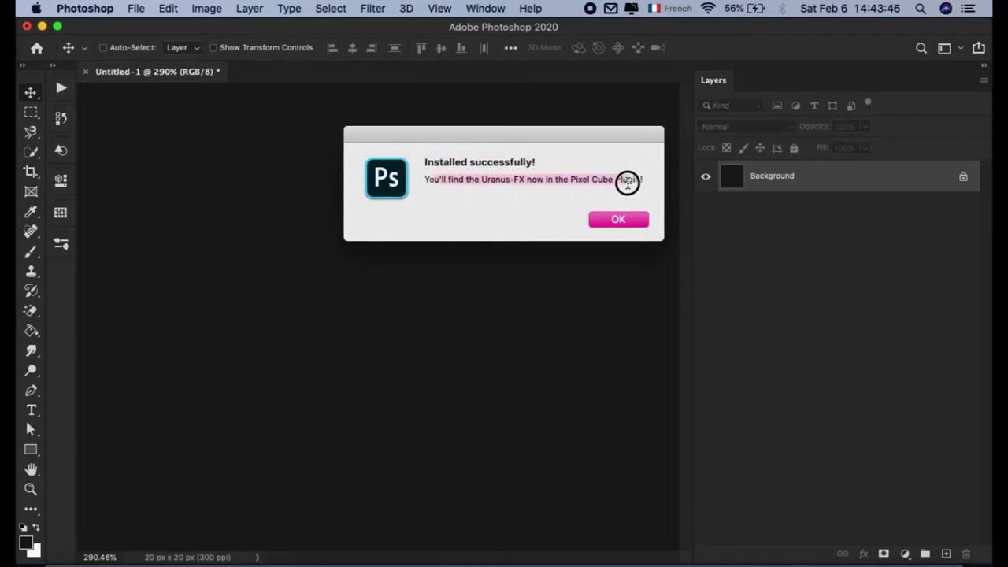
{"action": "left_click", "coordinate": [621, 219]}
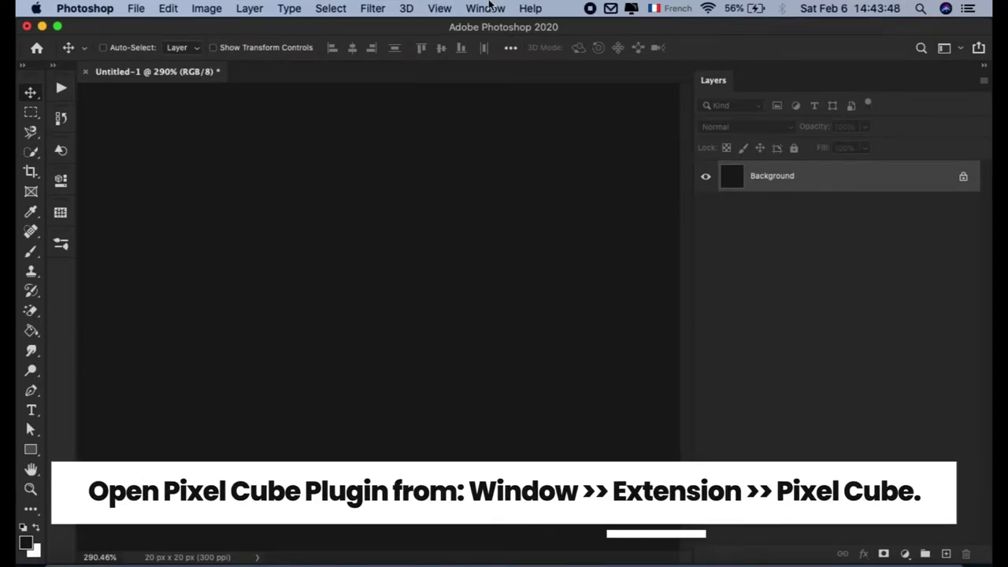
Open the Pixel Cube extension panel from Window > Extensions
{"action": "left_click", "coordinate": [486, 8]}
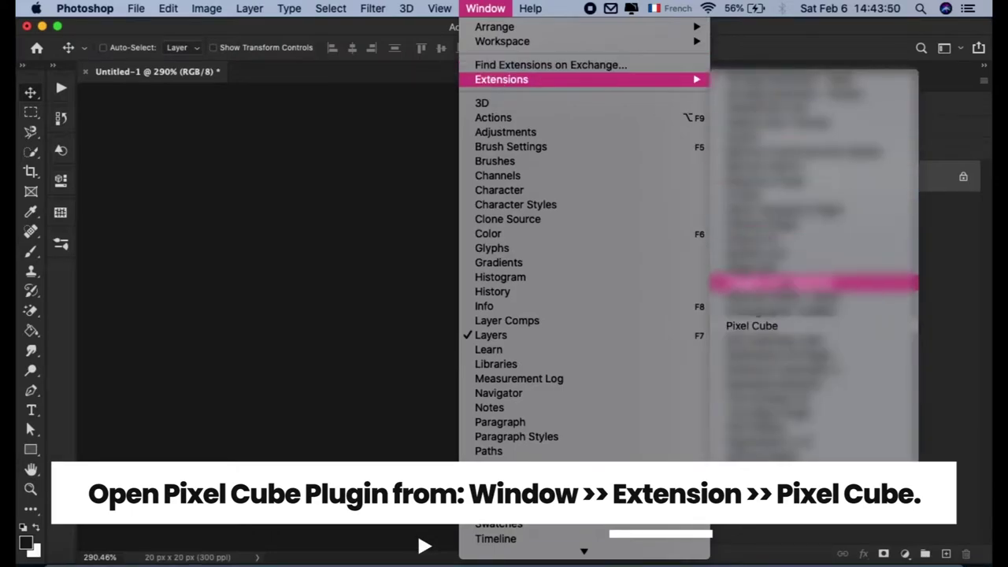
{"action": "mouse_move", "coordinate": [502, 80]}
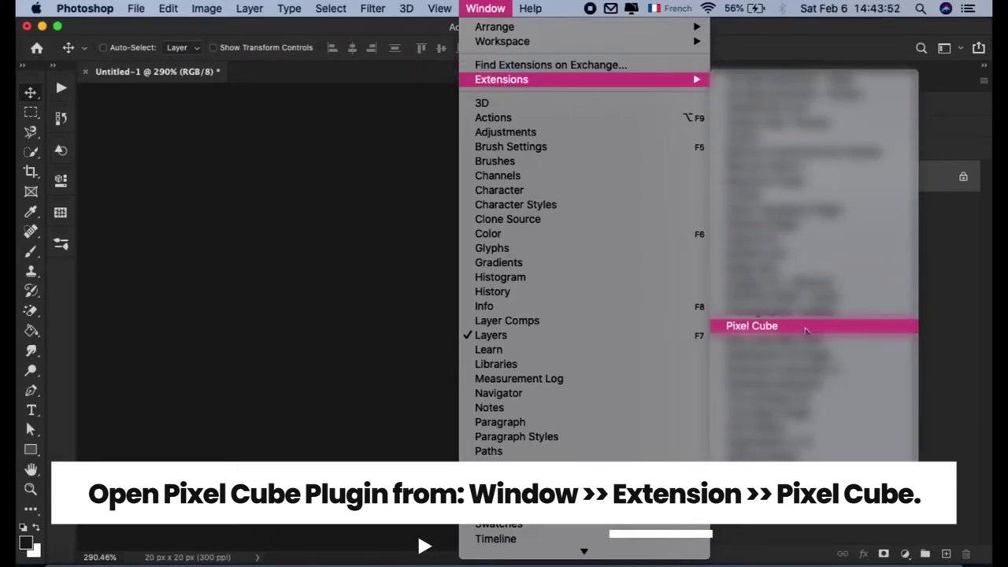
{"action": "left_click", "coordinate": [805, 329]}
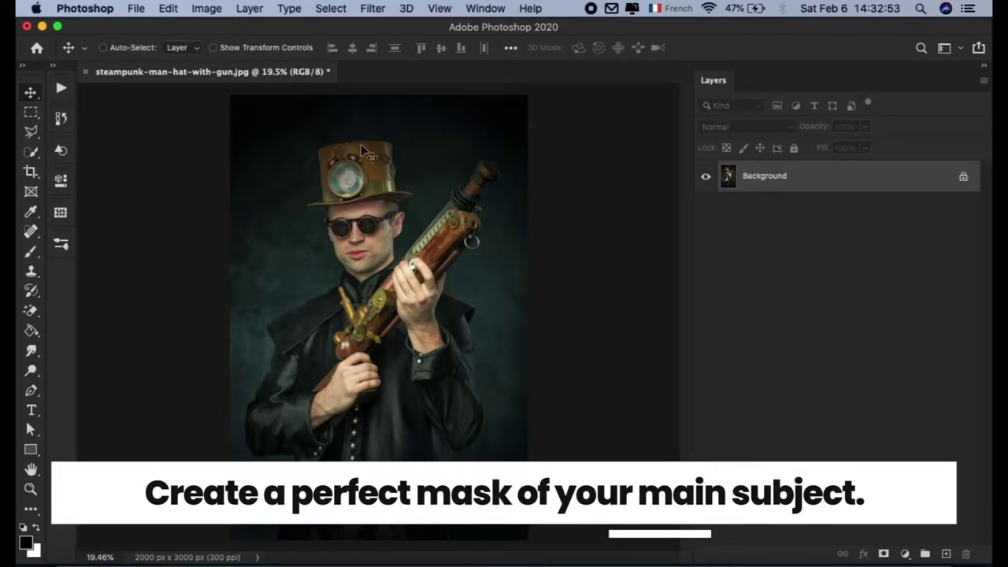
Select the steampunk man with Select > Subject, zoom in on the edges, and choose the Lasso tool
{"action": "left_click", "coordinate": [340, 6]}
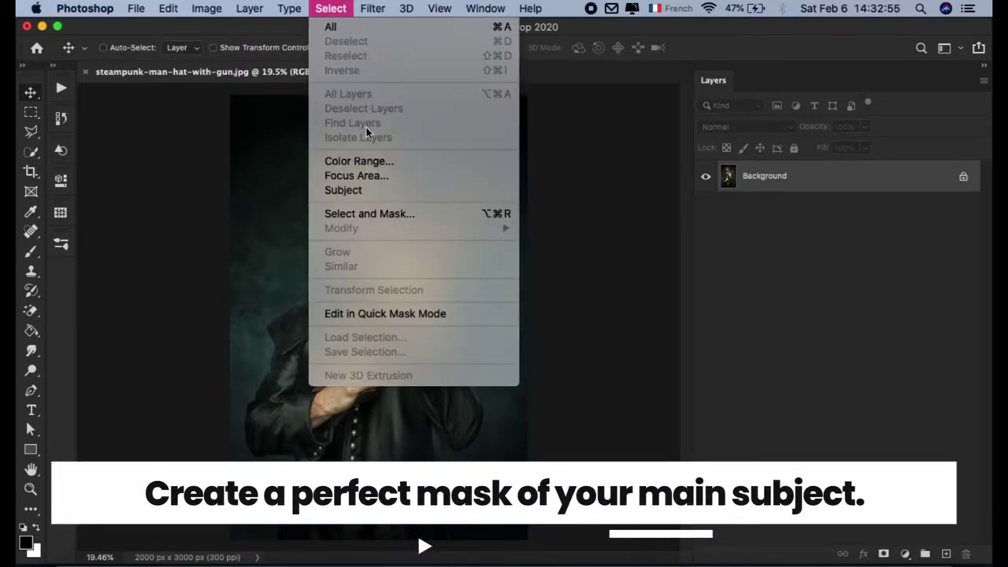
{"action": "left_click", "coordinate": [394, 193]}
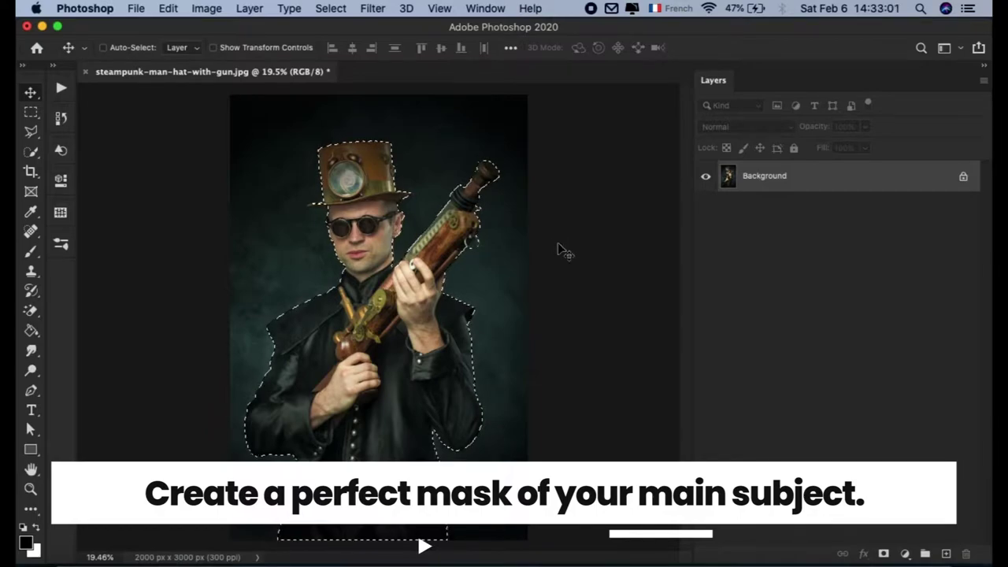
{"action": "scroll", "coordinate": [470, 241], "scroll_direction": "up", "scroll_amount": 2}
{"action": "scroll", "coordinate": [470, 240], "scroll_direction": "up", "scroll_amount": 3}
{"action": "scroll", "coordinate": [469, 240], "scroll_direction": "up", "scroll_amount": 2}
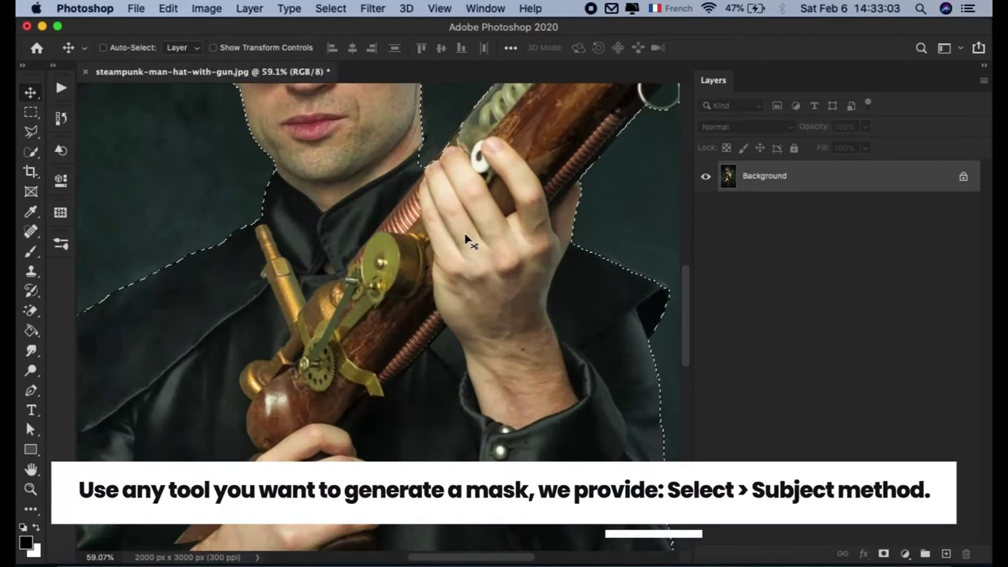
{"action": "scroll", "coordinate": [469, 241], "scroll_direction": "up", "scroll_amount": 2}
{"action": "scroll", "coordinate": [469, 241], "scroll_direction": "up", "scroll_amount": 5}
{"action": "scroll", "coordinate": [468, 240], "scroll_direction": "up", "scroll_amount": 2}
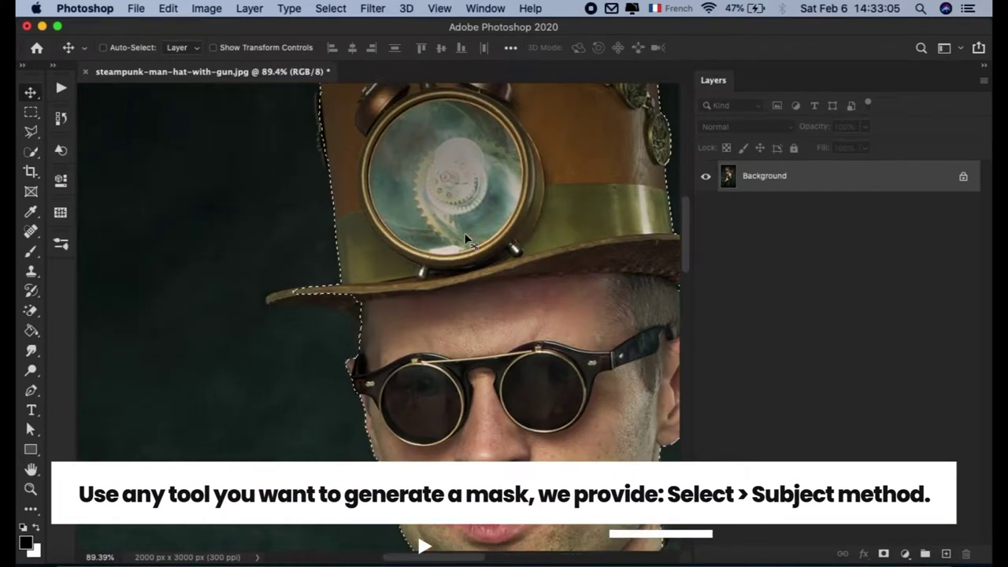
{"action": "scroll", "coordinate": [468, 240], "scroll_direction": "up", "scroll_amount": 2}
{"action": "scroll", "coordinate": [469, 243], "scroll_direction": "up", "scroll_amount": 1}
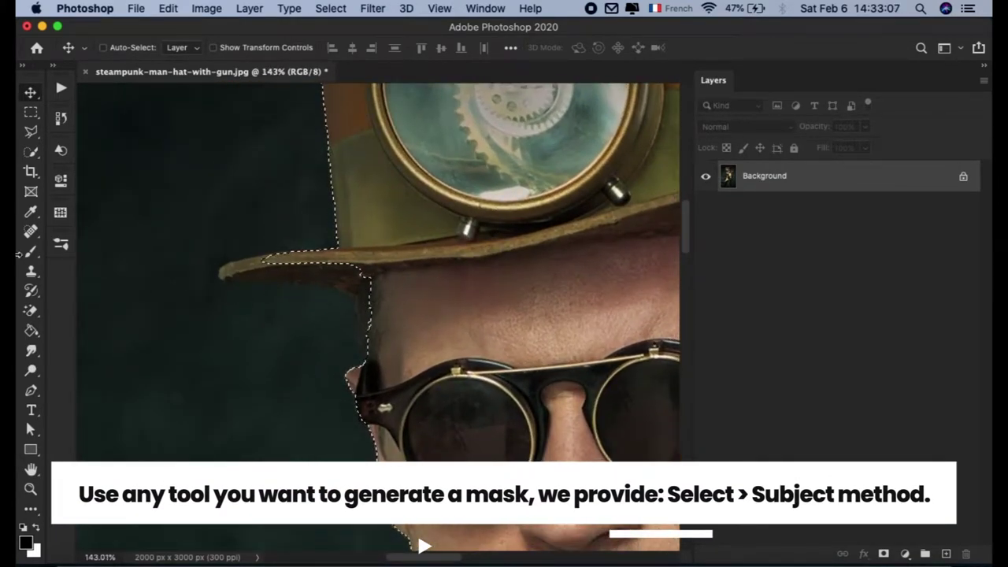
{"action": "left_click", "coordinate": [32, 135]}
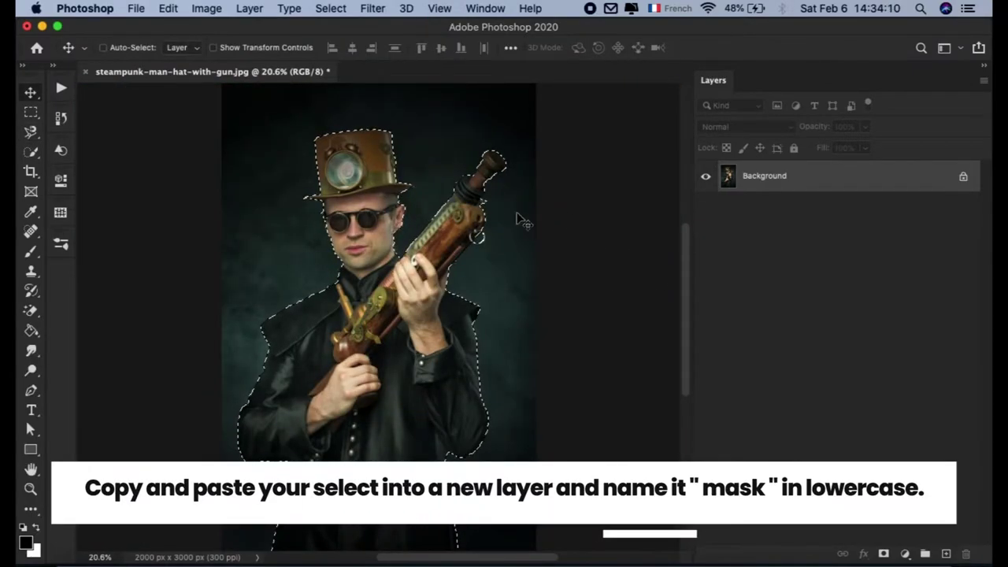
Copy the selected man to a new layer named 'mask'
{"action": "left_click", "coordinate": [249, 8]}
{"action": "mouse_move", "coordinate": [339, 27]}
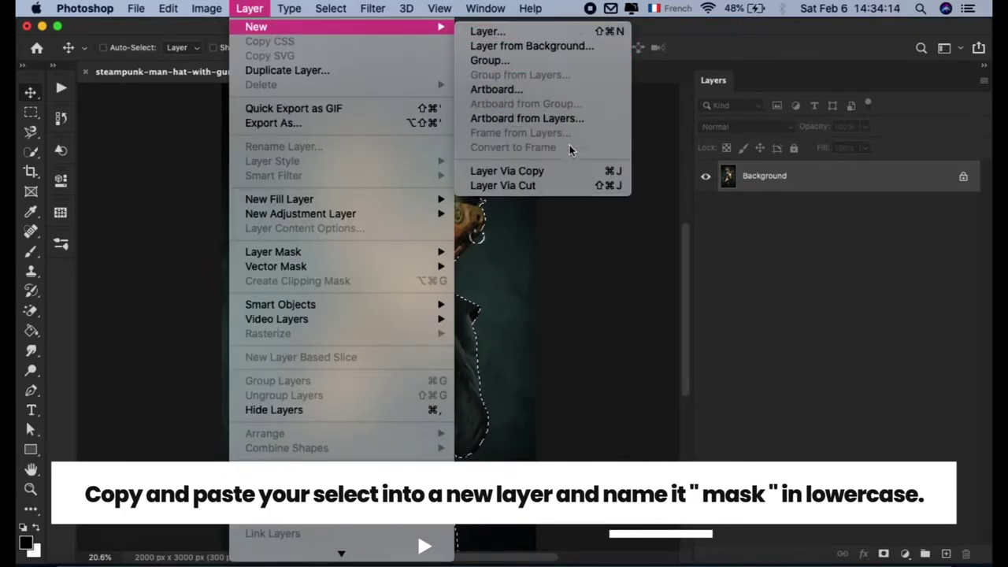
{"action": "left_click", "coordinate": [573, 172]}
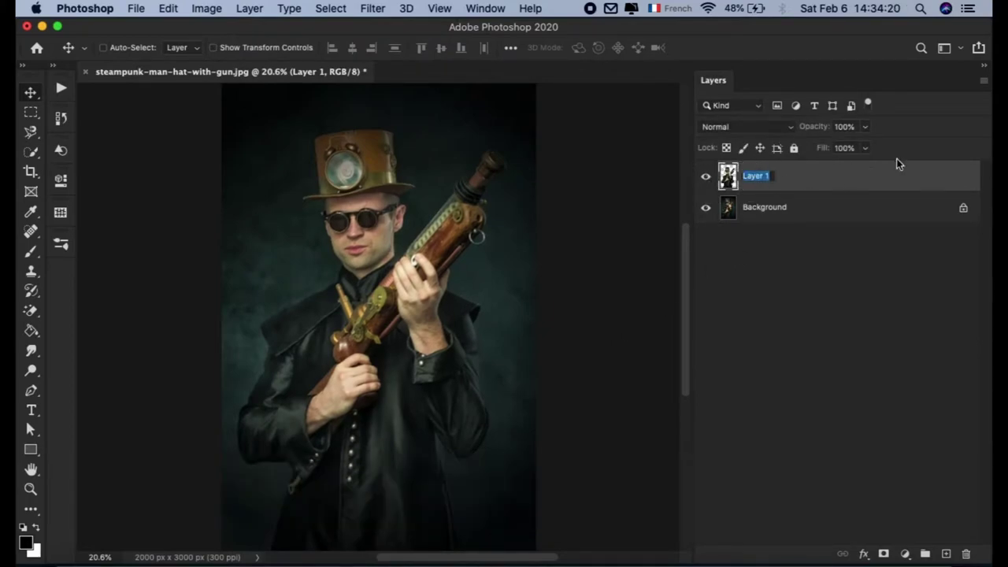
{"action": "type", "text": "mask"}
{"action": "key", "text": "Return"}
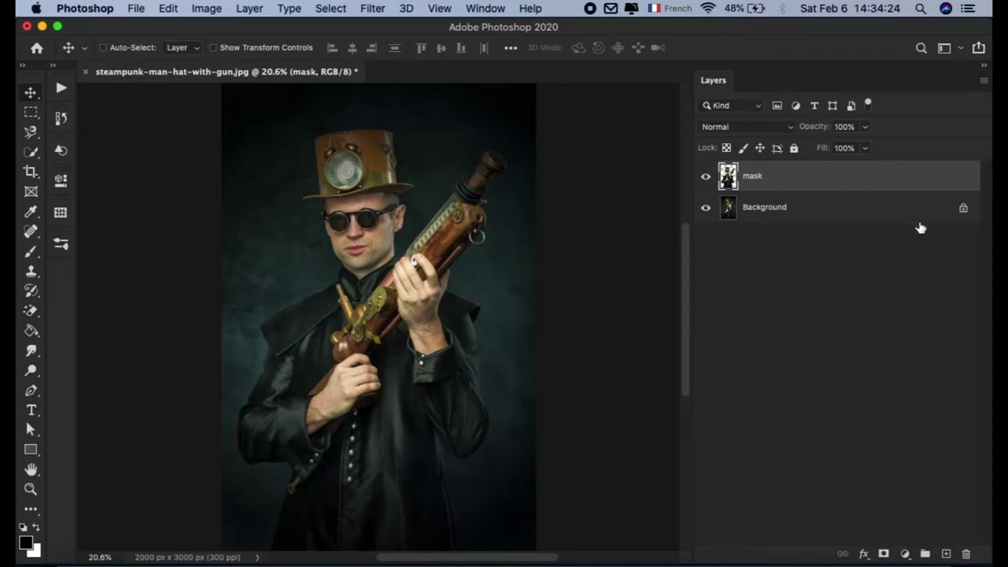
Fill the mask layer's silhouette with pure red (ff0000), then refit the view
{"action": "left_click", "coordinate": [718, 178], "text": "super"}
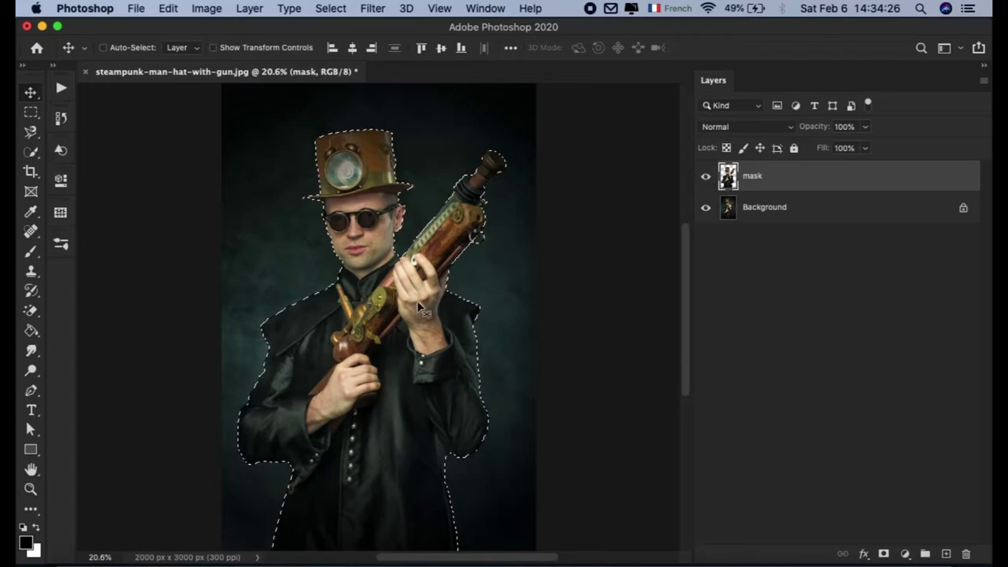
{"action": "left_click", "coordinate": [26, 544]}
{"action": "left_click_drag", "start_coordinate": [650, 264], "coordinate": [889, 71]}
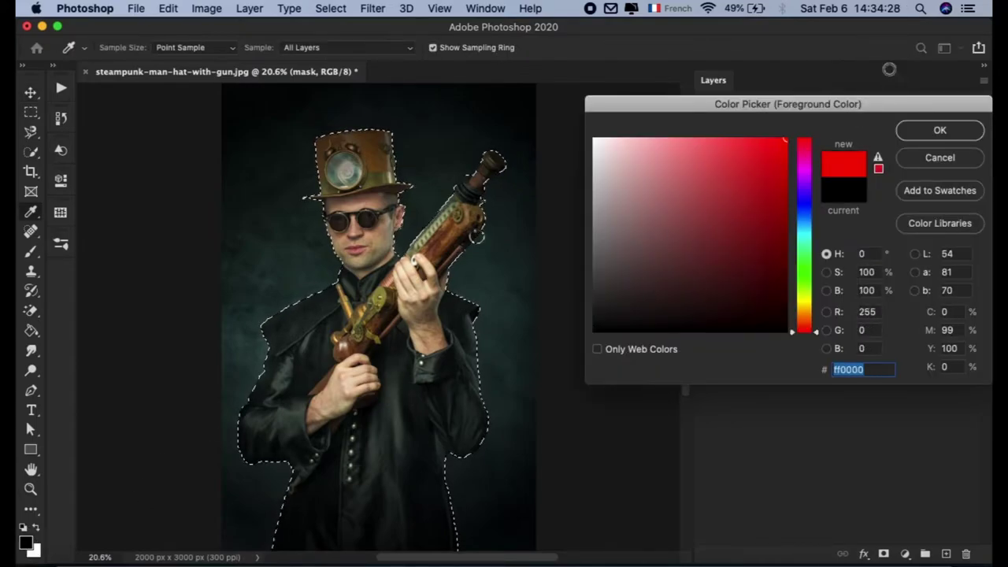
{"action": "key", "text": "Return"}
{"action": "key", "text": "alt+BackSpace"}
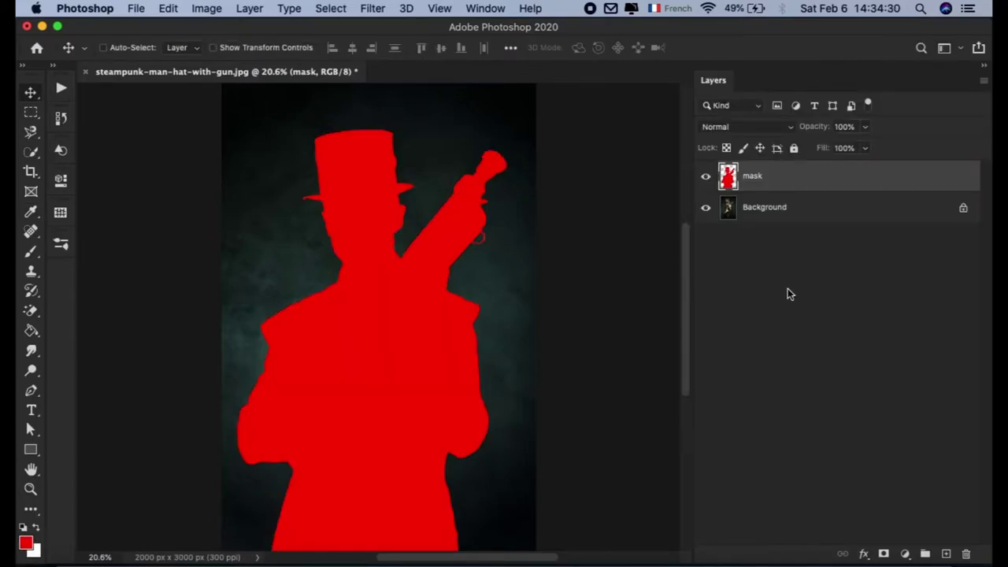
{"action": "scroll", "coordinate": [465, 253], "scroll_direction": "up", "scroll_amount": 5}
{"action": "scroll", "coordinate": [465, 252], "scroll_direction": "up", "scroll_amount": 2}
{"action": "scroll", "coordinate": [465, 253], "scroll_direction": "left", "scroll_amount": 3}
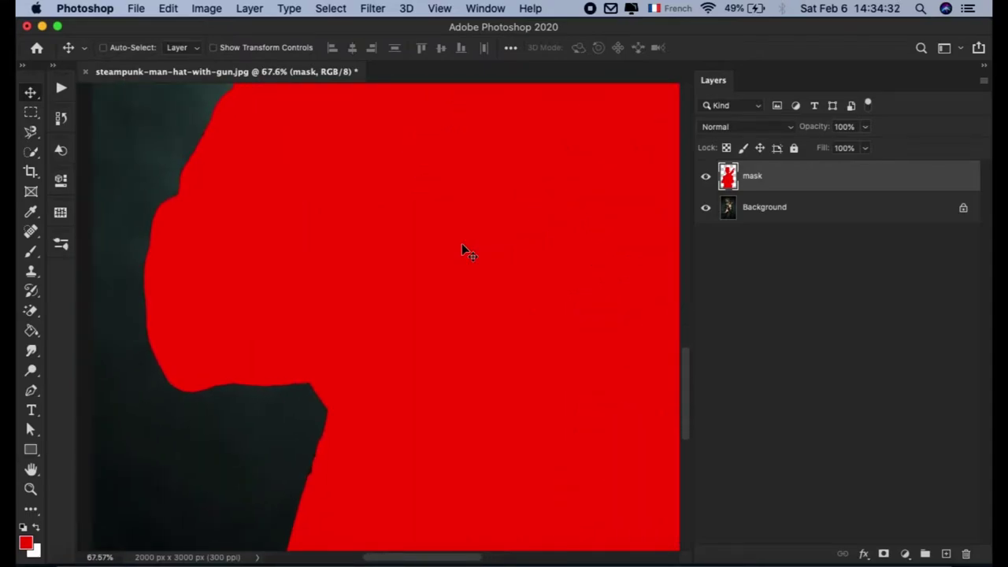
{"action": "scroll", "coordinate": [465, 252], "scroll_direction": "right", "scroll_amount": 3}
{"action": "scroll", "coordinate": [465, 252], "scroll_direction": "down", "scroll_amount": 5}
{"action": "scroll", "coordinate": [461, 250], "scroll_direction": "up", "scroll_amount": 3}
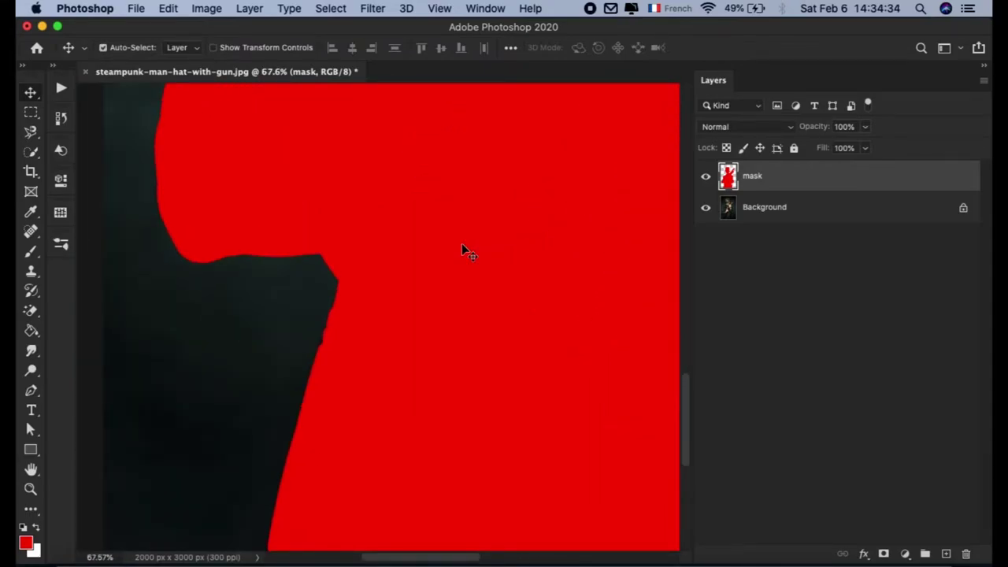
{"action": "key", "text": "ctrl+0"}
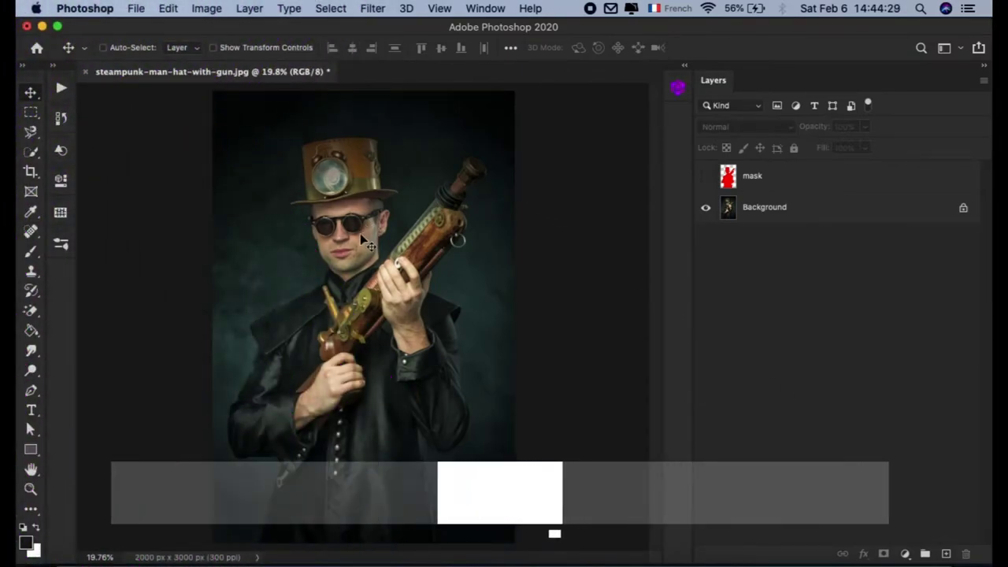
Apply the Pixel Cube Uranus effect to the fitted steampunk photo
{"action": "left_click", "coordinate": [678, 87]}
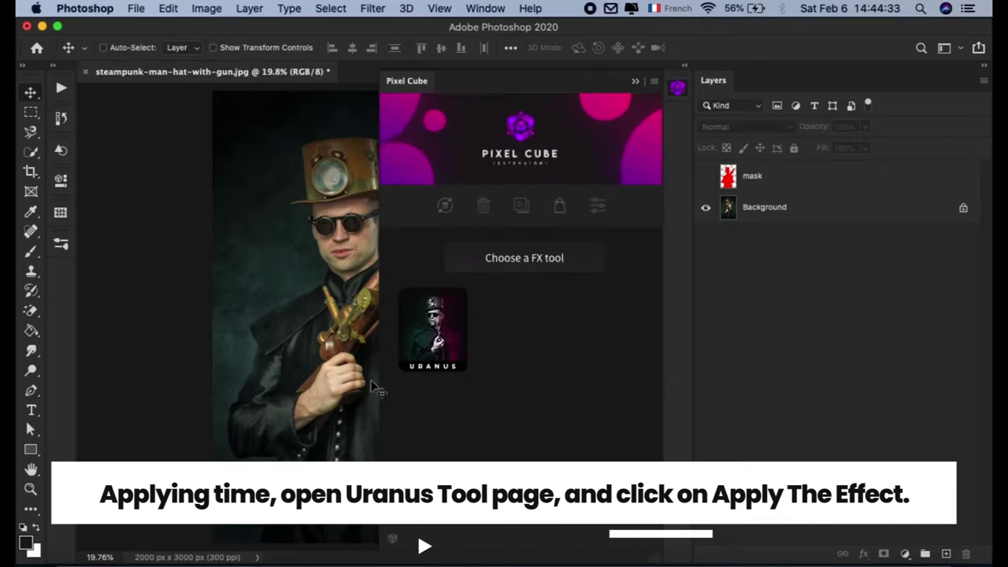
{"action": "left_click", "coordinate": [429, 330]}
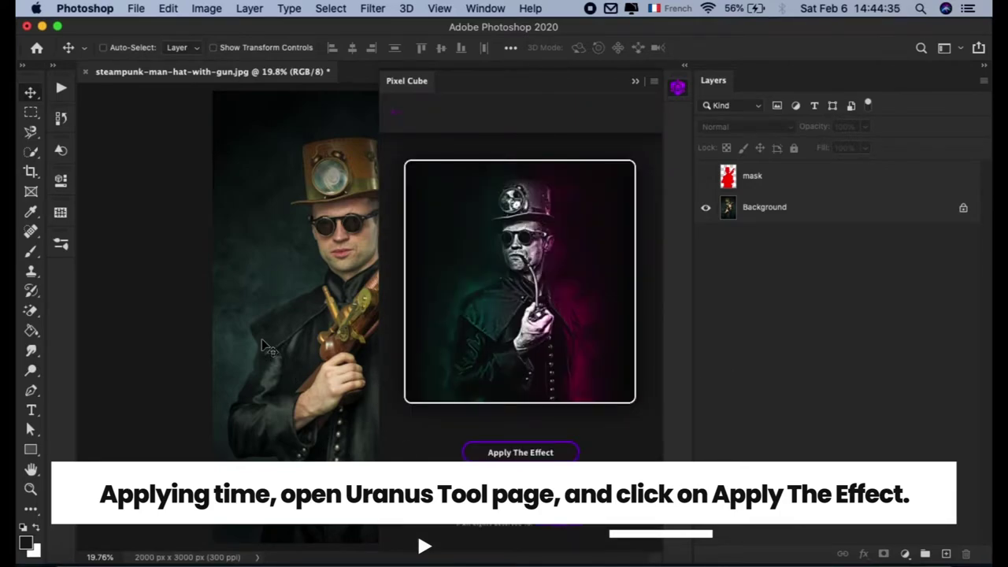
{"action": "key", "text": "super+0"}
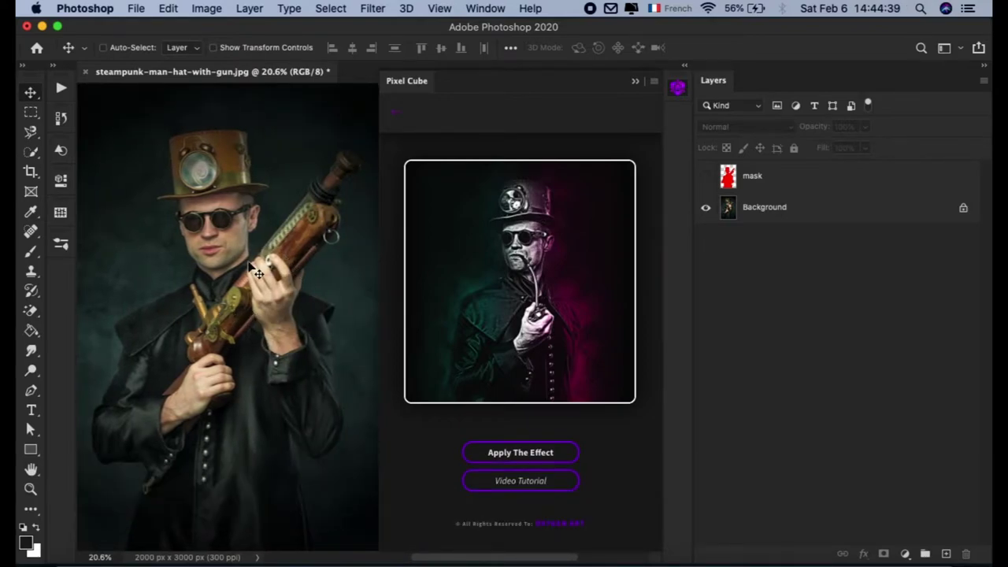
{"action": "left_click", "coordinate": [541, 456]}
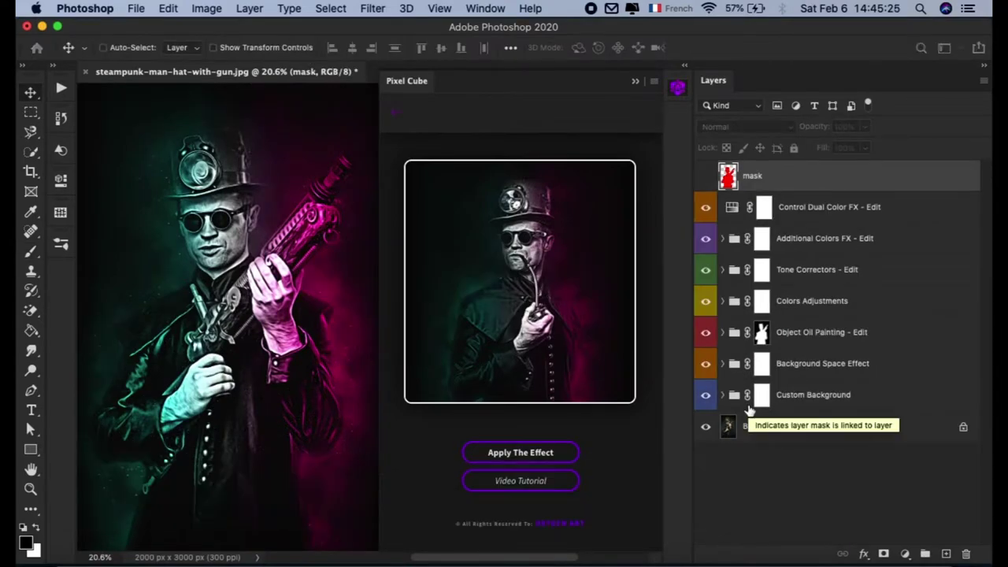
Zoom in and pan around to inspect the oil-painted result's details
{"action": "key", "text": "super+0"}
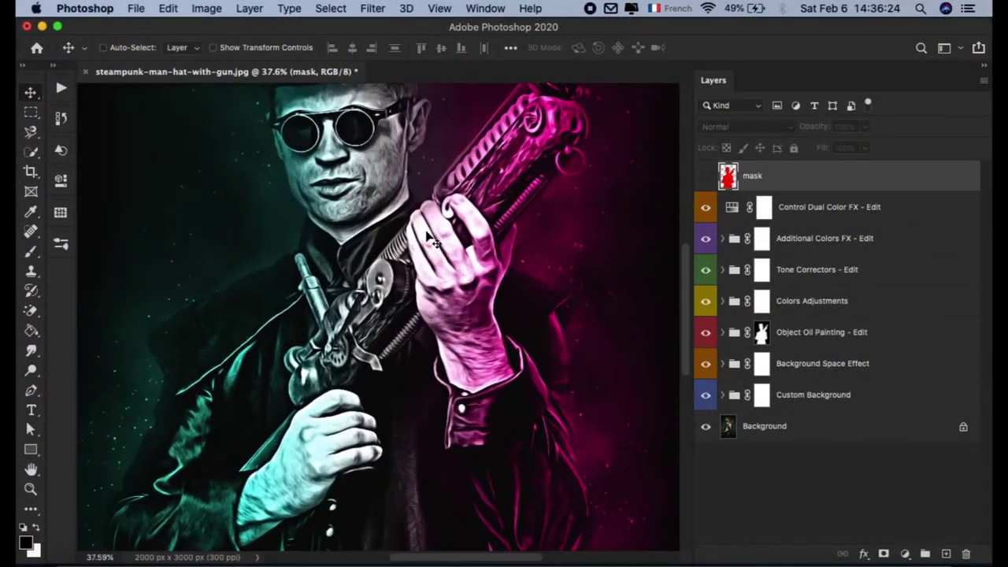
{"action": "scroll", "coordinate": [432, 241], "scroll_direction": "up", "scroll_amount": 3}
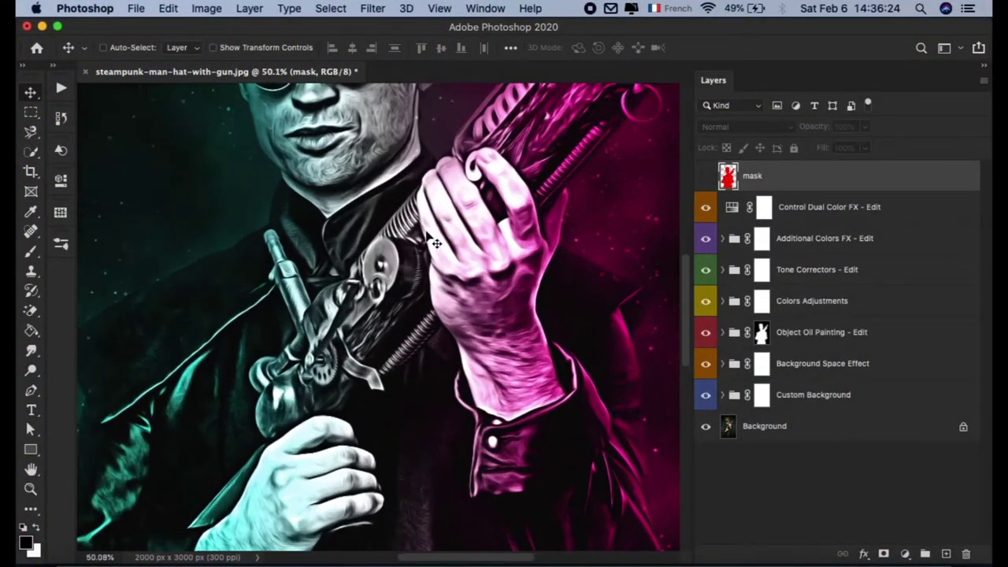
{"action": "scroll", "coordinate": [432, 241], "scroll_direction": "up", "scroll_amount": 5}
{"action": "scroll", "coordinate": [431, 241], "scroll_direction": "down", "scroll_amount": 5}
{"action": "scroll", "coordinate": [432, 242], "scroll_direction": "down", "scroll_amount": 2}
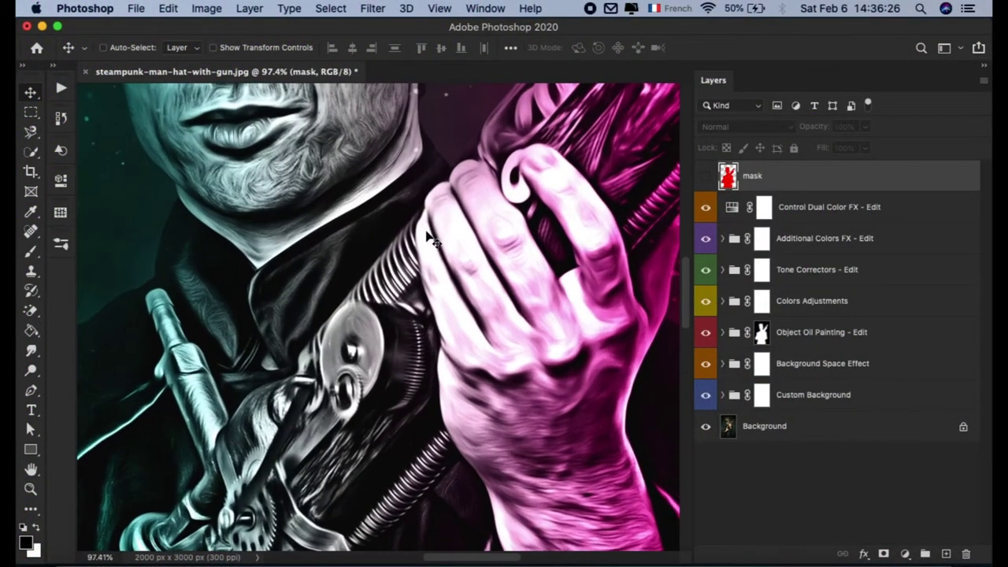
{"action": "scroll", "coordinate": [431, 241], "scroll_direction": "up", "scroll_amount": 3}
{"action": "scroll", "coordinate": [431, 241], "scroll_direction": "down", "scroll_amount": 3}
{"action": "scroll", "coordinate": [432, 241], "scroll_direction": "down", "scroll_amount": 3}
{"action": "scroll", "coordinate": [432, 241], "scroll_direction": "left", "scroll_amount": 5}
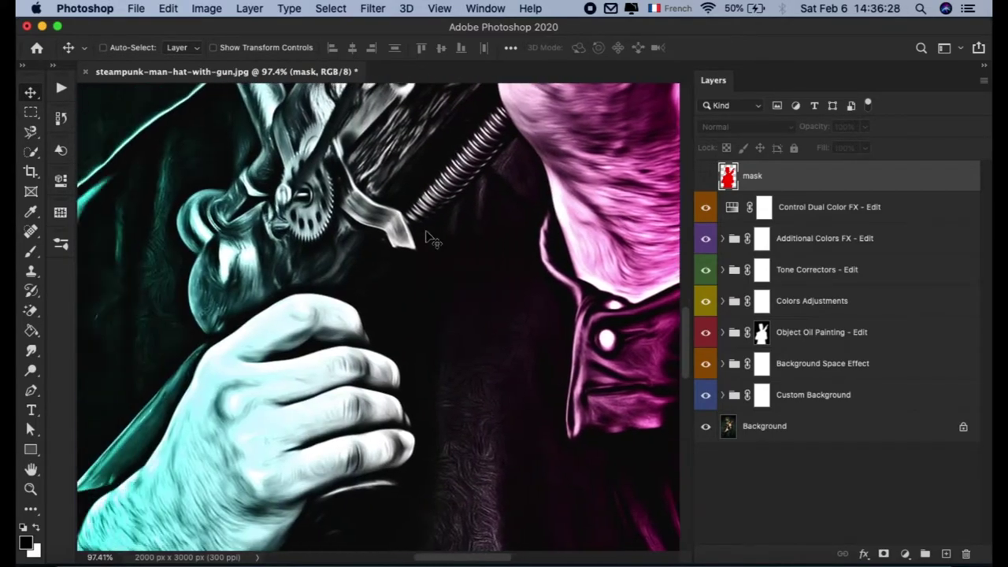
{"action": "scroll", "coordinate": [431, 241], "scroll_direction": "down", "scroll_amount": 3}
{"action": "scroll", "coordinate": [432, 241], "scroll_direction": "down", "scroll_amount": 3}
{"action": "scroll", "coordinate": [431, 241], "scroll_direction": "down", "scroll_amount": 2}
{"action": "scroll", "coordinate": [432, 241], "scroll_direction": "right", "scroll_amount": 5}
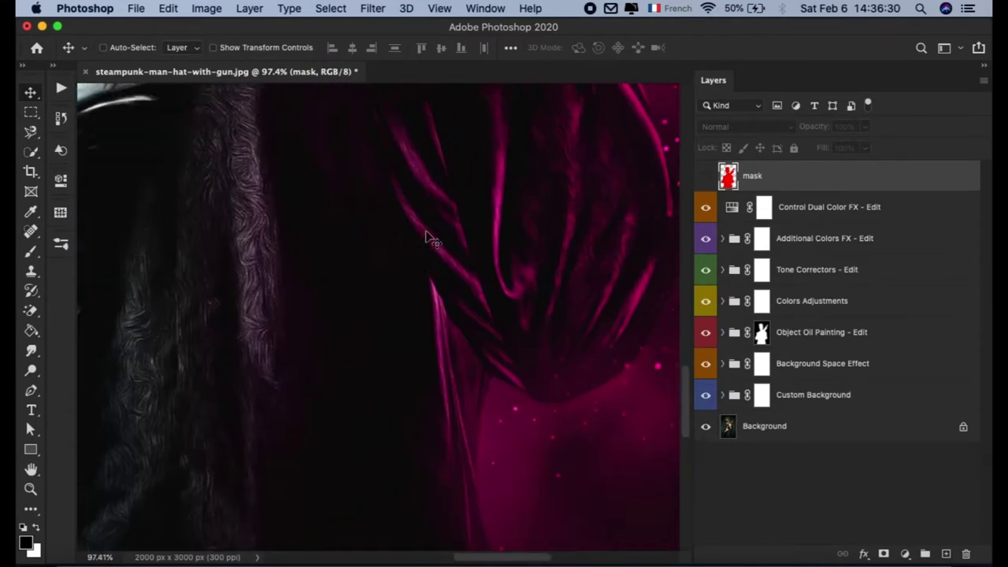
{"action": "scroll", "coordinate": [428, 237], "scroll_direction": "right", "scroll_amount": 5}
Fit the image and expand the Custom Background group to show its layers
{"action": "key", "text": "super+0"}
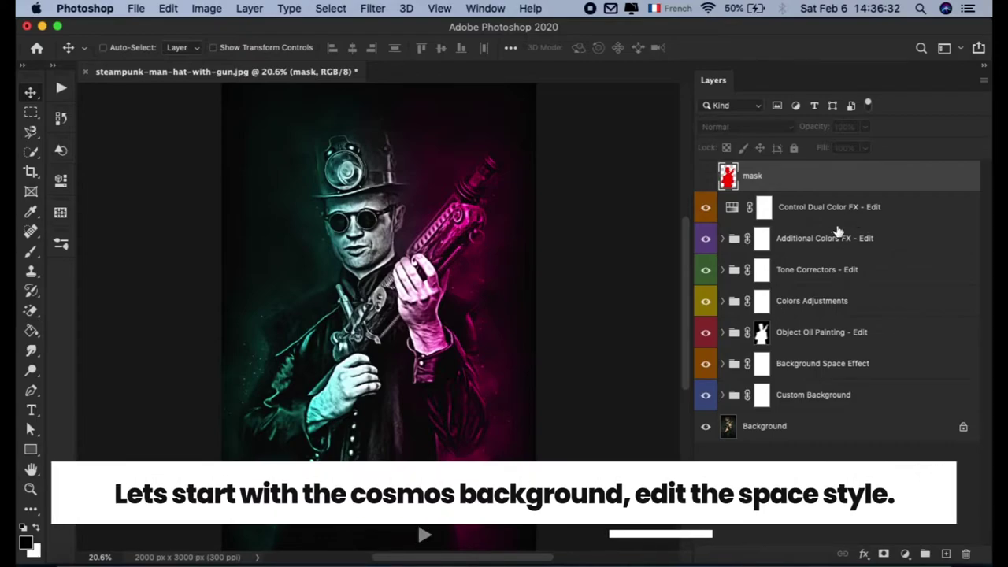
{"action": "left_click", "coordinate": [806, 401]}
{"action": "left_click", "coordinate": [722, 395]}
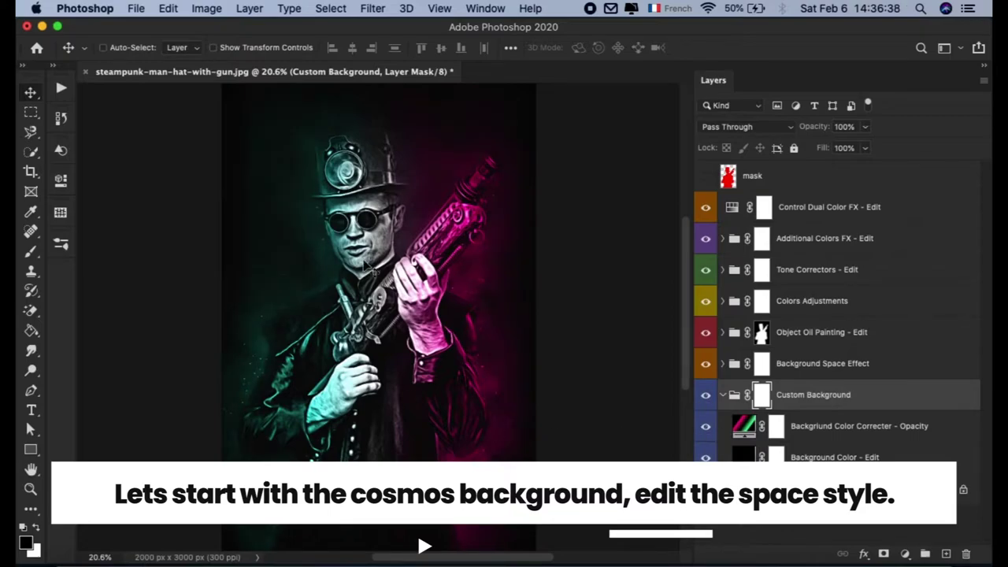
{"action": "left_click", "coordinate": [826, 429]}
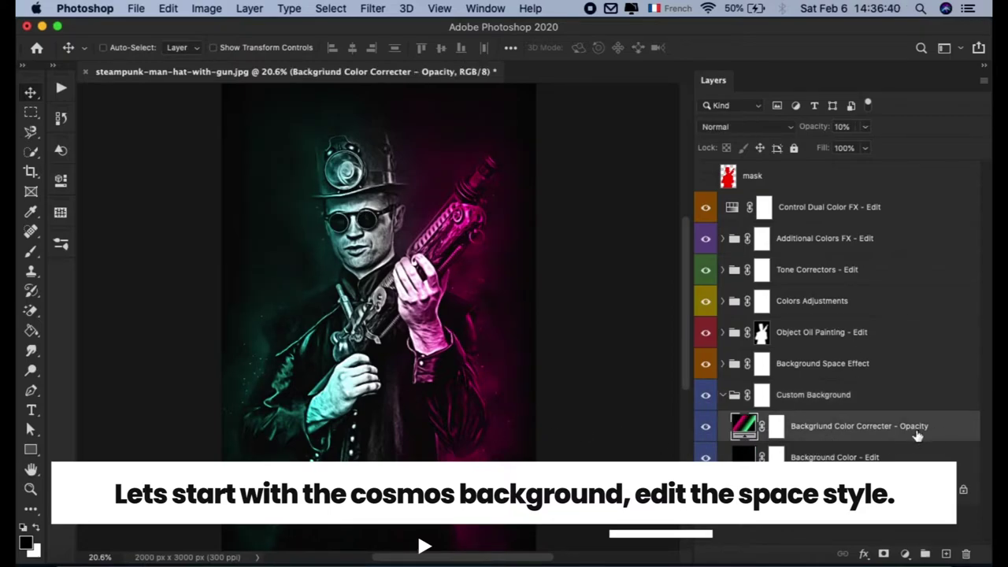
{"action": "left_click", "coordinate": [849, 126]}
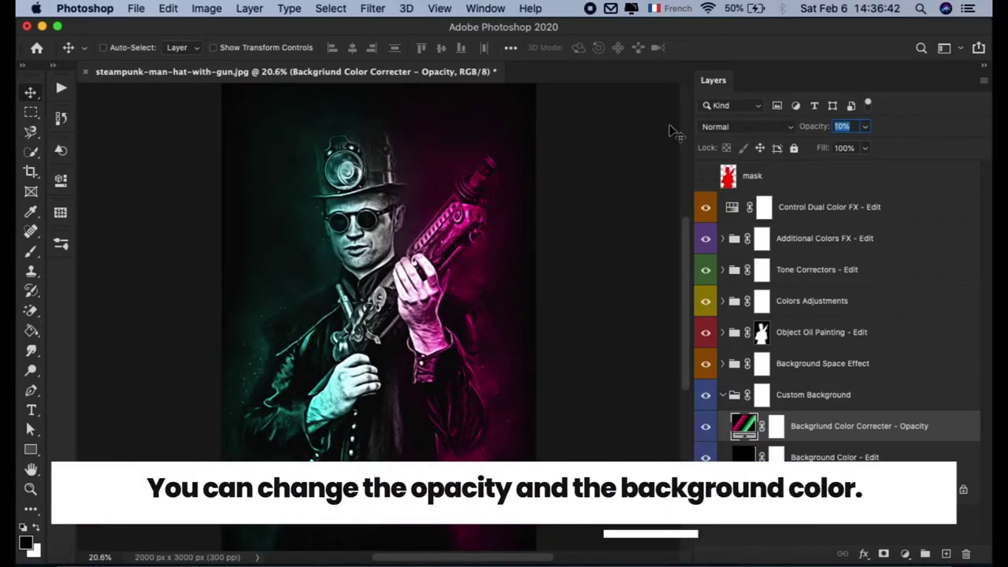
{"action": "key", "text": "shift+Up"}
{"action": "key", "text": "shift+Up"}
{"action": "key", "text": "shift+Down"}
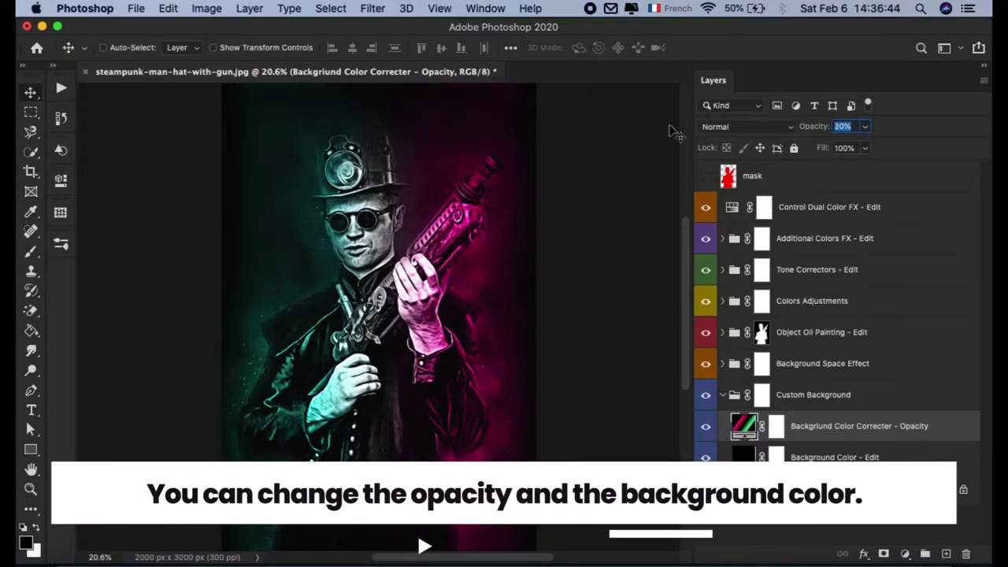
{"action": "type", "text": "10"}
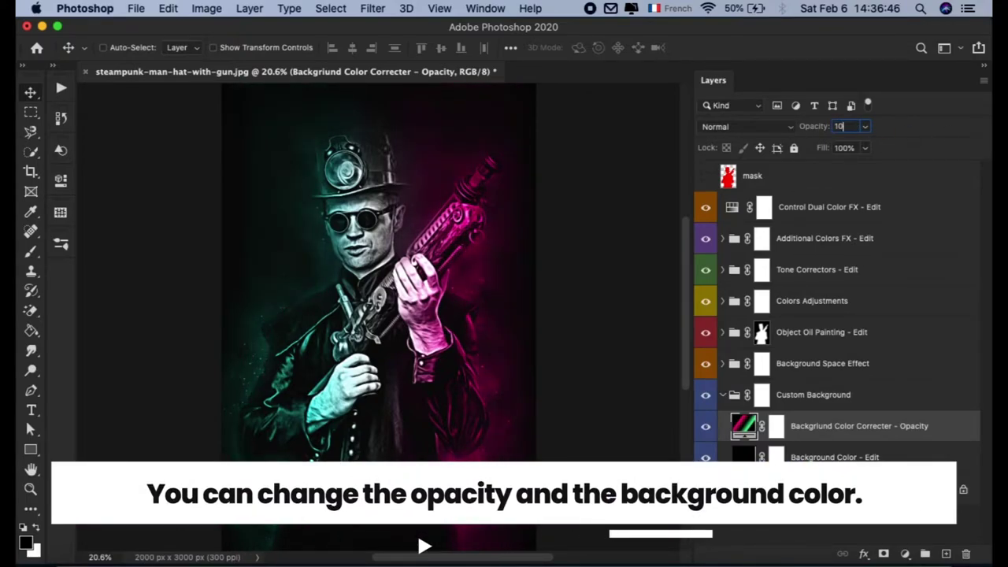
{"action": "left_click", "coordinate": [843, 456]}
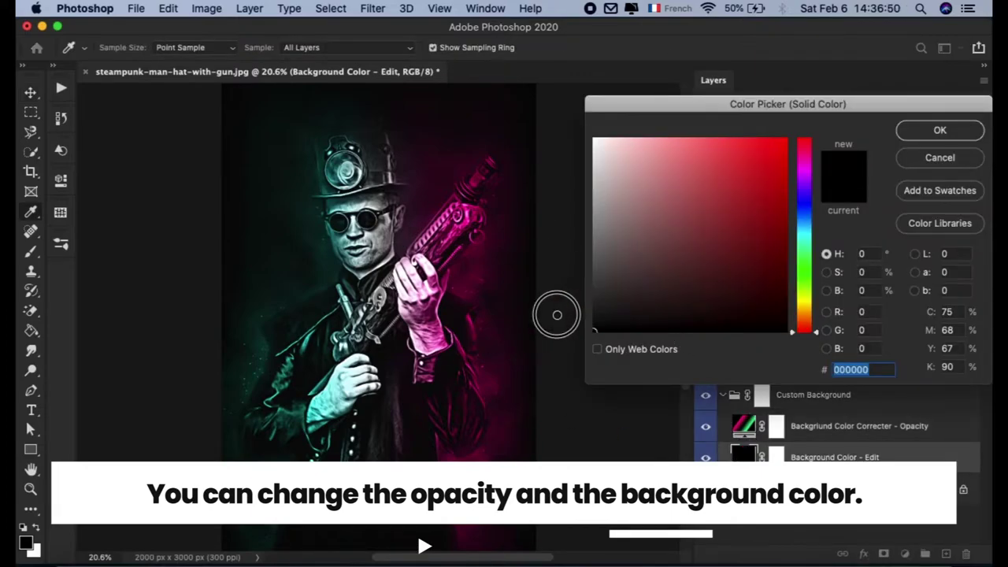
{"action": "mouse_move", "coordinate": [557, 312]}
{"action": "left_mouse_down"}
{"action": "mouse_move", "coordinate": [543, 116]}
{"action": "mouse_move", "coordinate": [536, 346]}
{"action": "left_mouse_up"}
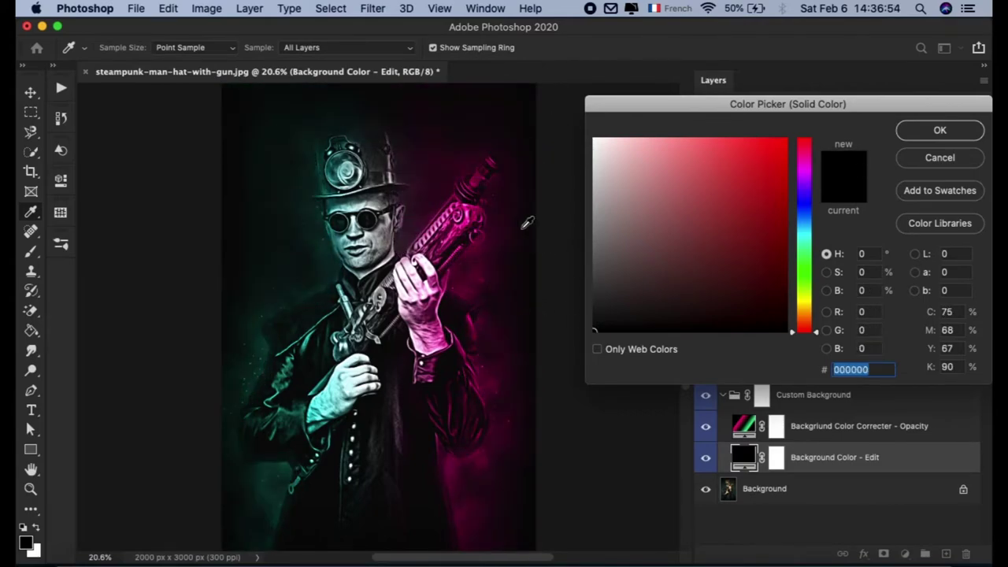
{"action": "left_click", "coordinate": [941, 137]}
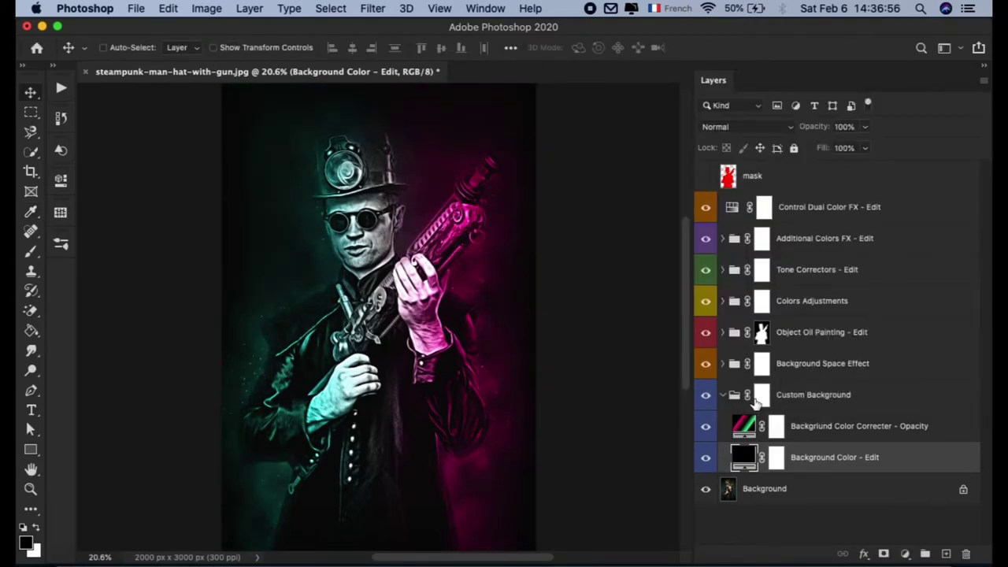
Collapse Custom Background and expand the Background Space Effect group
{"action": "left_click", "coordinate": [756, 398]}
{"action": "left_click", "coordinate": [723, 395]}
{"action": "left_click", "coordinate": [788, 363]}
{"action": "left_click", "coordinate": [723, 364]}
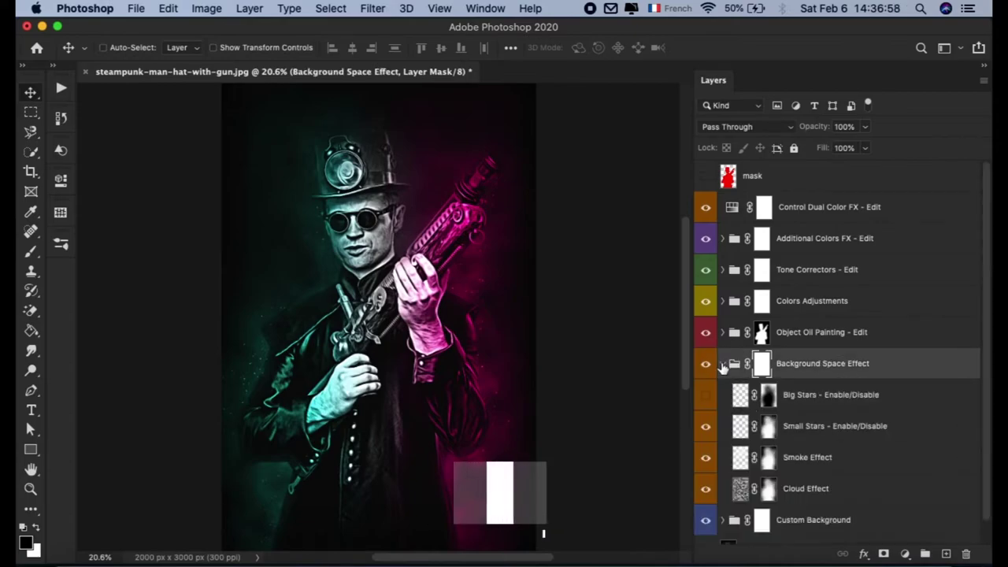
{"action": "scroll", "coordinate": [723, 369], "scroll_direction": "down", "scroll_amount": 1}
Select in turn the Big Stars, Small Stars, Smoke Effect and Cloud Effect layers
{"action": "left_click", "coordinate": [820, 382]}
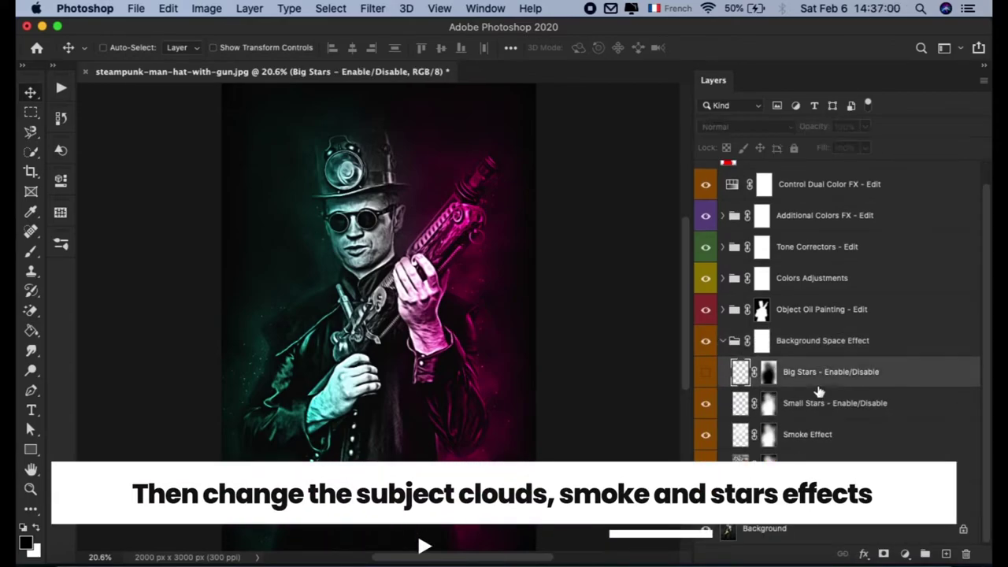
{"action": "left_click", "coordinate": [846, 411]}
{"action": "left_click", "coordinate": [867, 441]}
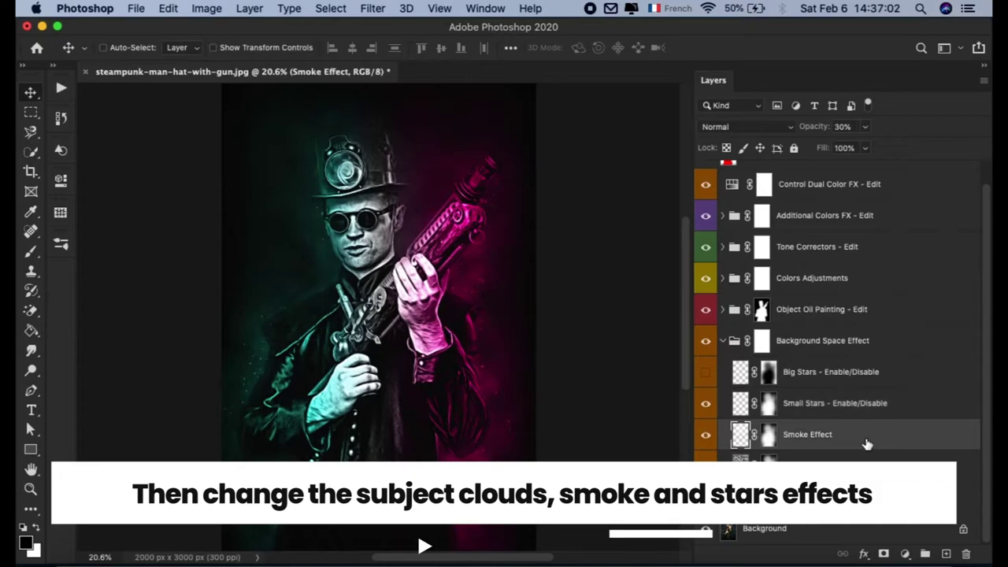
{"action": "left_click", "coordinate": [859, 466]}
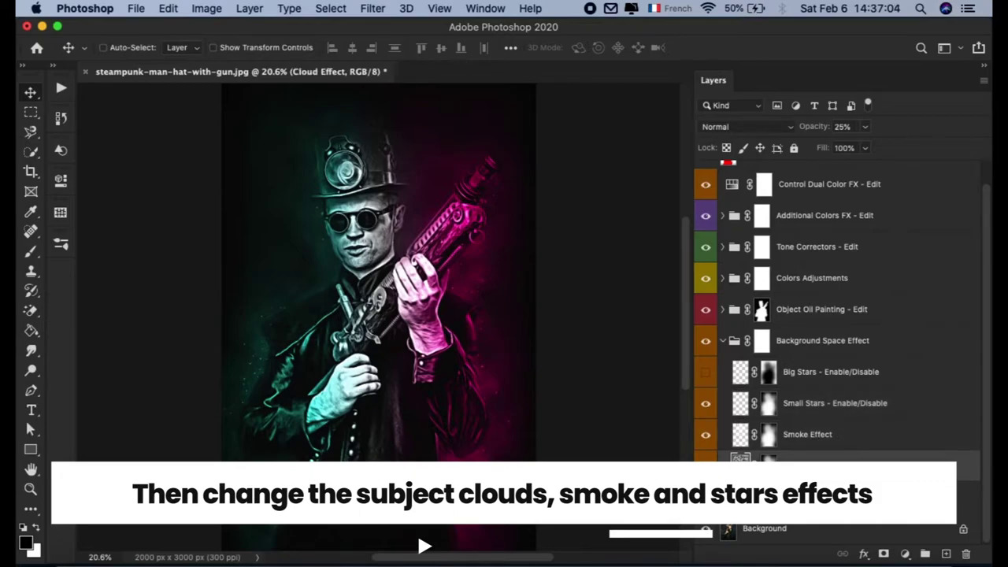
{"action": "left_click", "coordinate": [859, 497]}
{"action": "left_click", "coordinate": [859, 466]}
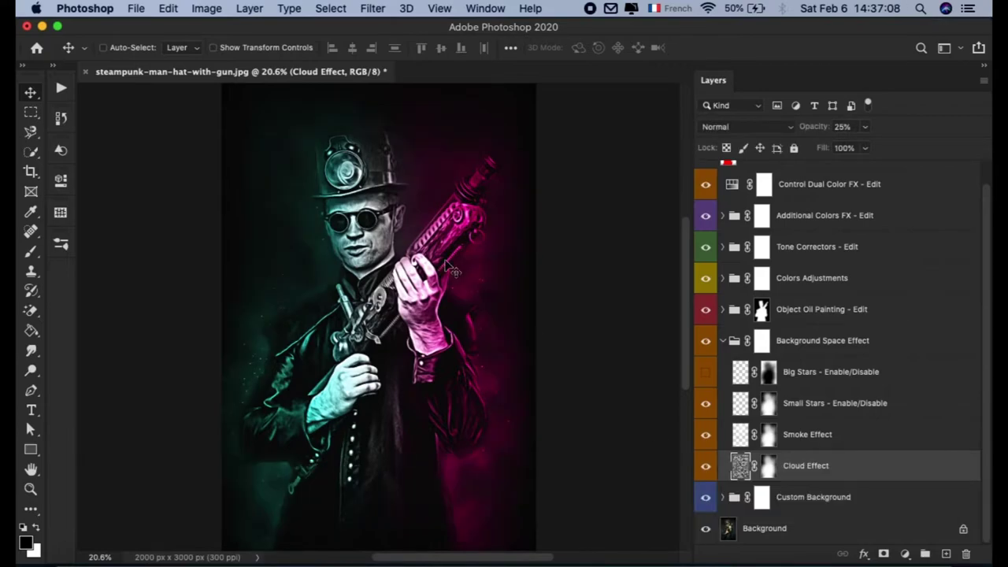
Zoom in to inspect the space background, fit the image, and toggle the smoke
{"action": "scroll", "coordinate": [451, 268], "scroll_direction": "up", "scroll_amount": 1}
{"action": "scroll", "coordinate": [451, 267], "scroll_direction": "up", "scroll_amount": 3}
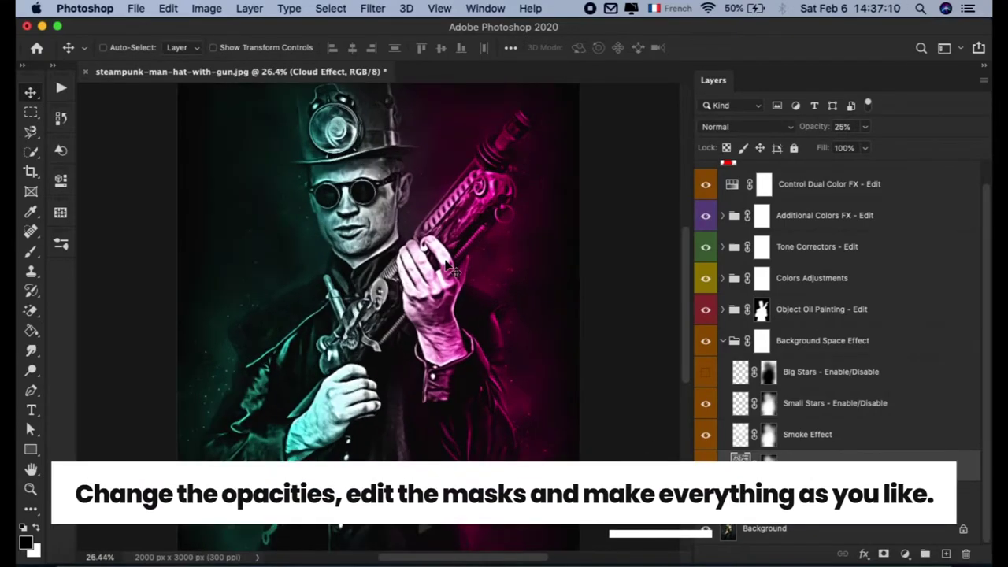
{"action": "scroll", "coordinate": [450, 268], "scroll_direction": "up", "scroll_amount": 3}
{"action": "scroll", "coordinate": [488, 264], "scroll_direction": "up", "scroll_amount": 3}
{"action": "scroll", "coordinate": [535, 256], "scroll_direction": "up", "scroll_amount": 2}
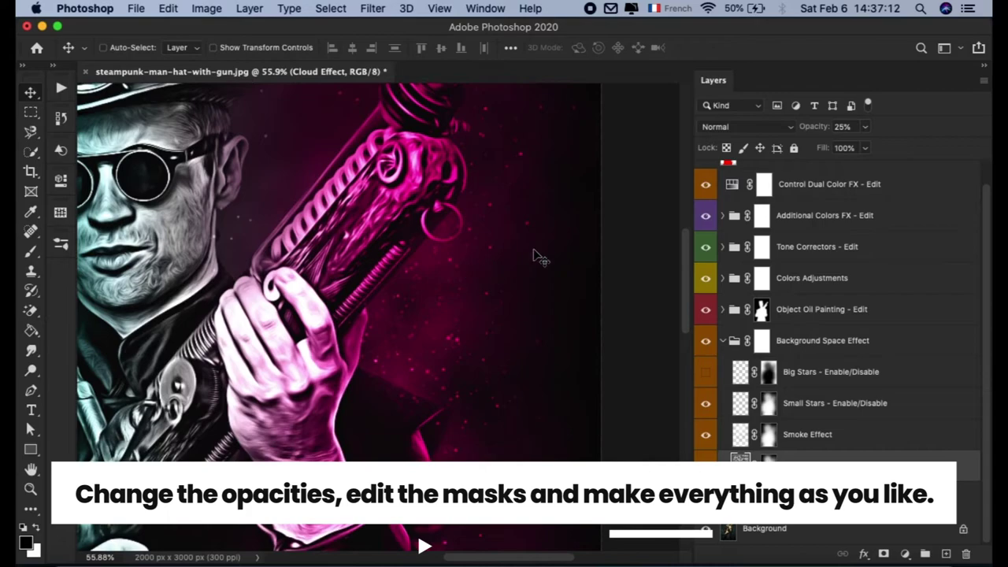
{"action": "scroll", "coordinate": [538, 257], "scroll_direction": "up", "scroll_amount": 5}
{"action": "scroll", "coordinate": [538, 257], "scroll_direction": "left", "scroll_amount": 5}
{"action": "scroll", "coordinate": [540, 260], "scroll_direction": "up", "scroll_amount": 5}
{"action": "scroll", "coordinate": [622, 311], "scroll_direction": "right", "scroll_amount": 2}
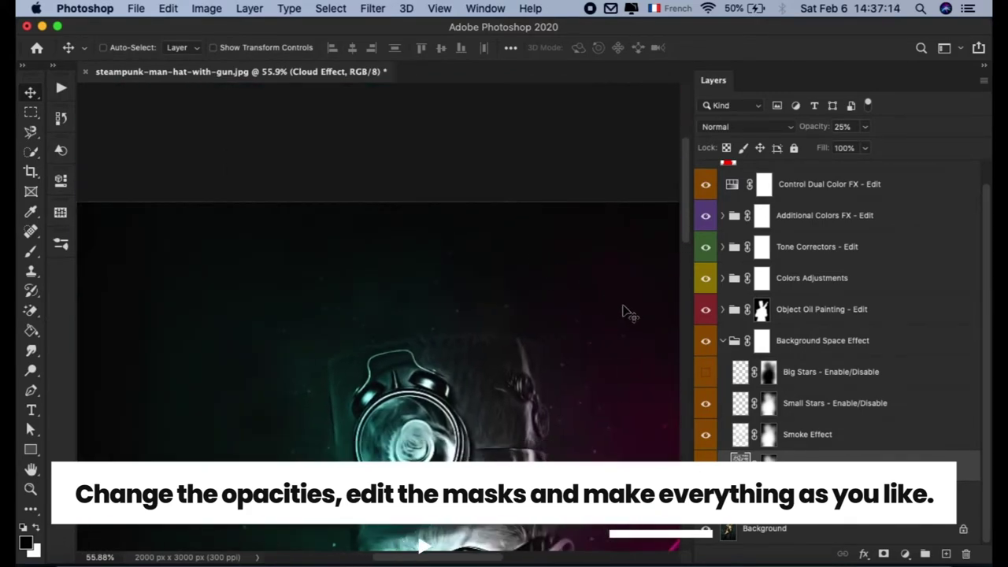
{"action": "key", "text": "super+0"}
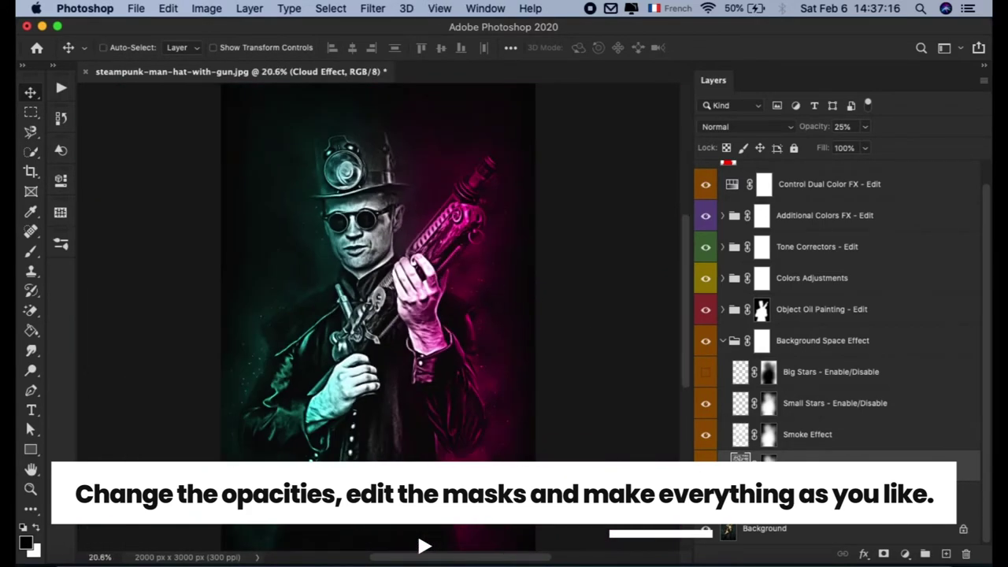
{"action": "left_click", "coordinate": [706, 435]}
Compare the Smoke Effect on and off and set its opacity to 60%
{"action": "left_click", "coordinate": [835, 435]}
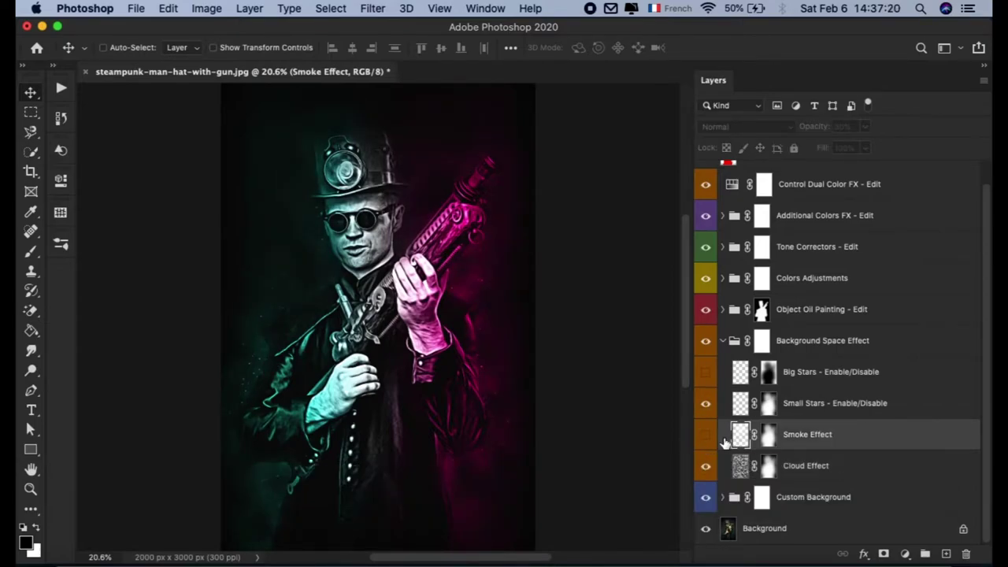
{"action": "left_click", "coordinate": [709, 435]}
{"action": "left_click", "coordinate": [707, 435]}
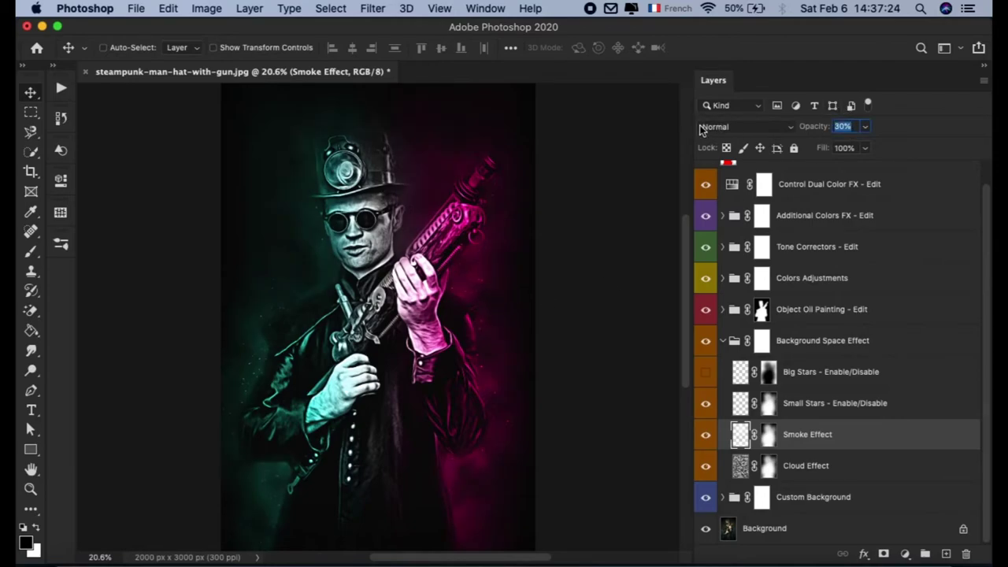
{"action": "type", "text": "60"}
{"action": "key", "text": "Return"}
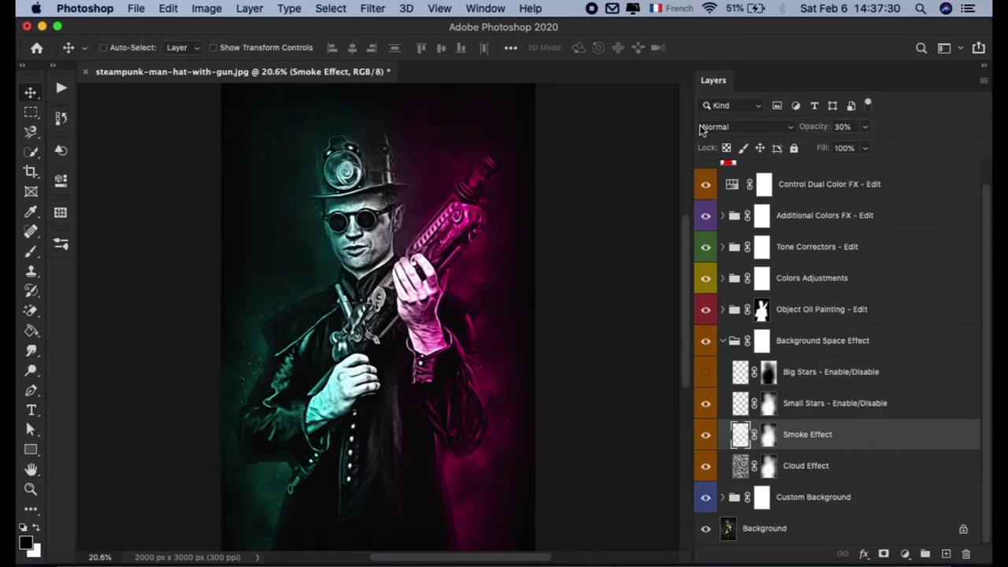
Toggle the Small Stars layer off and on to compare
{"action": "left_click", "coordinate": [856, 414]}
{"action": "left_click", "coordinate": [710, 408]}
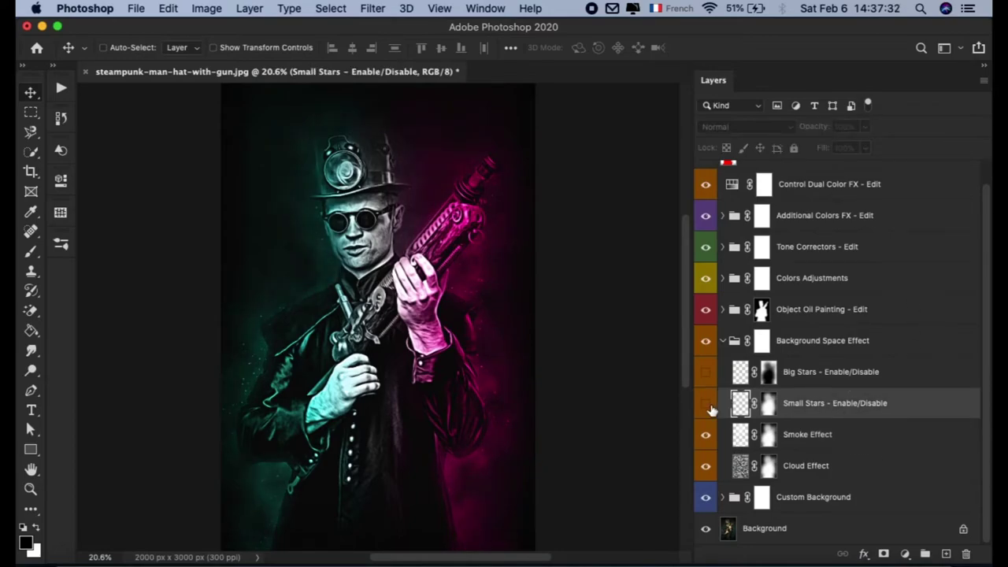
{"action": "scroll", "coordinate": [528, 280], "scroll_direction": "up", "scroll_amount": 5}
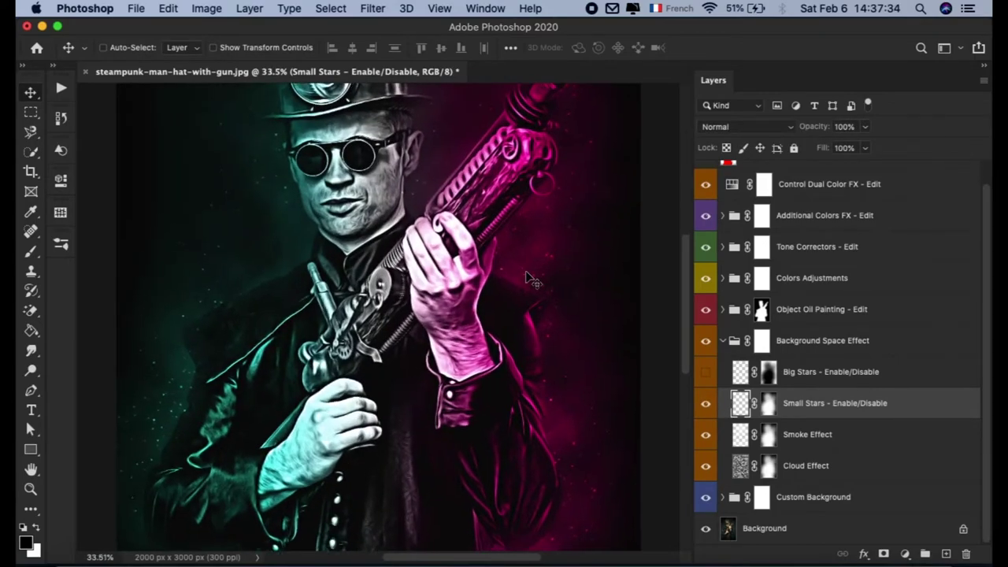
{"action": "scroll", "coordinate": [528, 280], "scroll_direction": "up", "scroll_amount": 4}
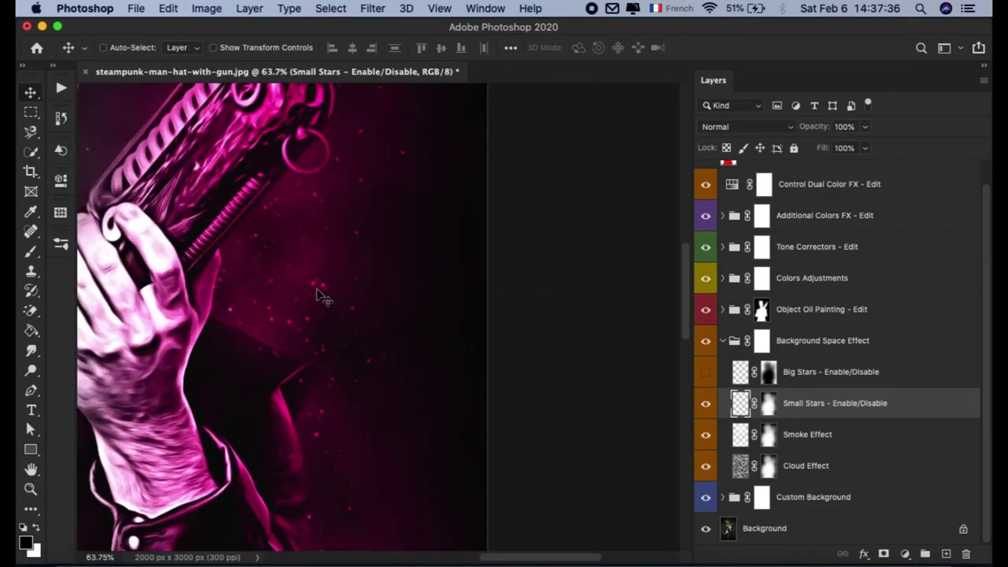
{"action": "left_click", "coordinate": [707, 406]}
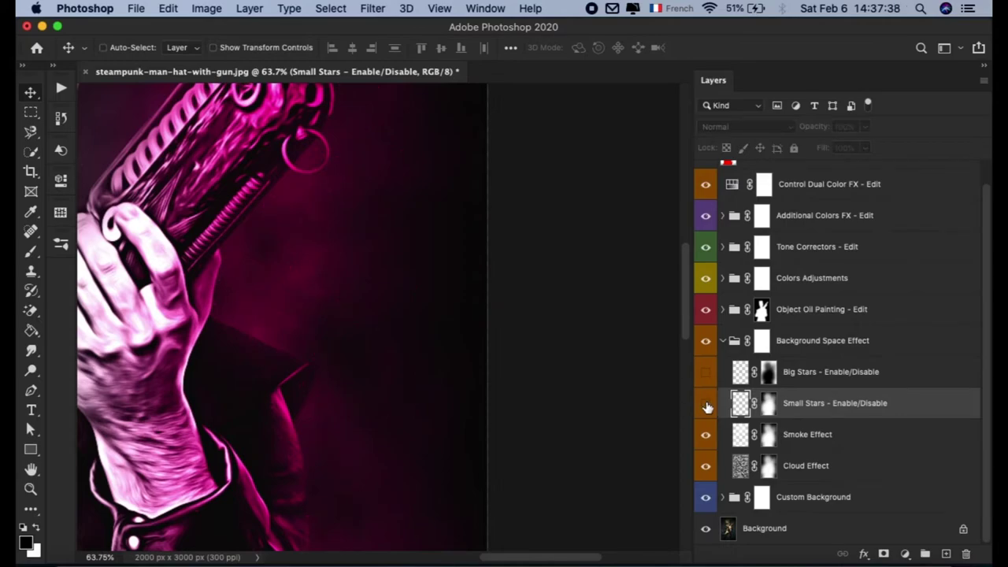
{"action": "left_click", "coordinate": [707, 406]}
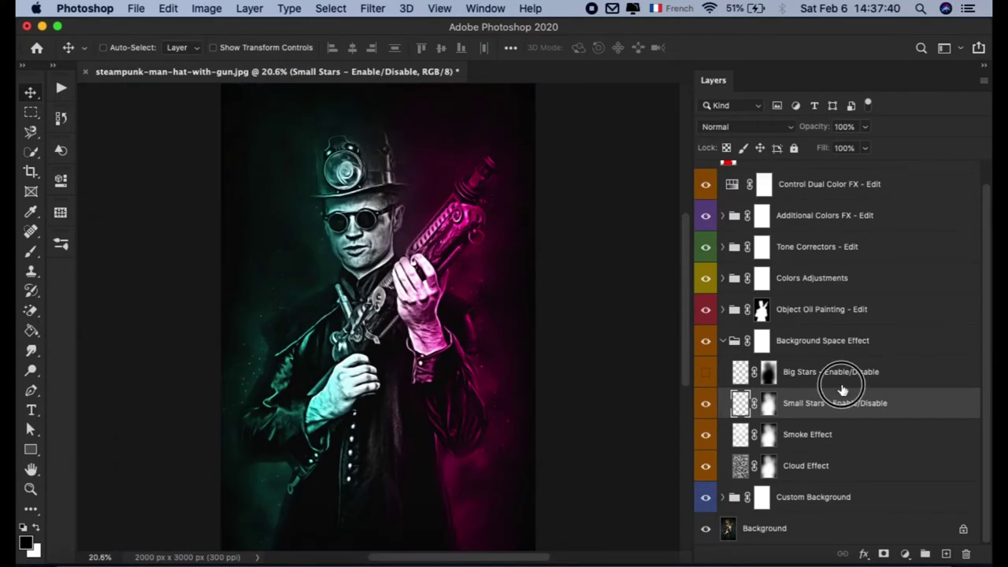
Make the Big Stars layer visible at 40% opacity
{"action": "left_click", "coordinate": [843, 384]}
{"action": "left_click", "coordinate": [706, 373]}
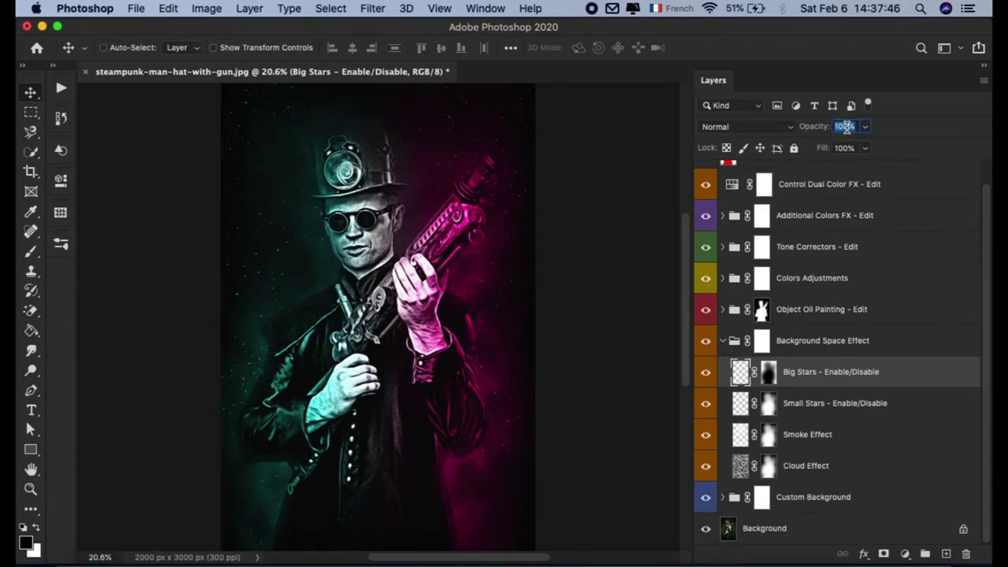
{"action": "type", "text": "0"}
Collapse Background Space Effect and expand the Object Oil Painting - Edit group
{"action": "left_click", "coordinate": [705, 380]}
{"action": "left_click", "coordinate": [723, 341]}
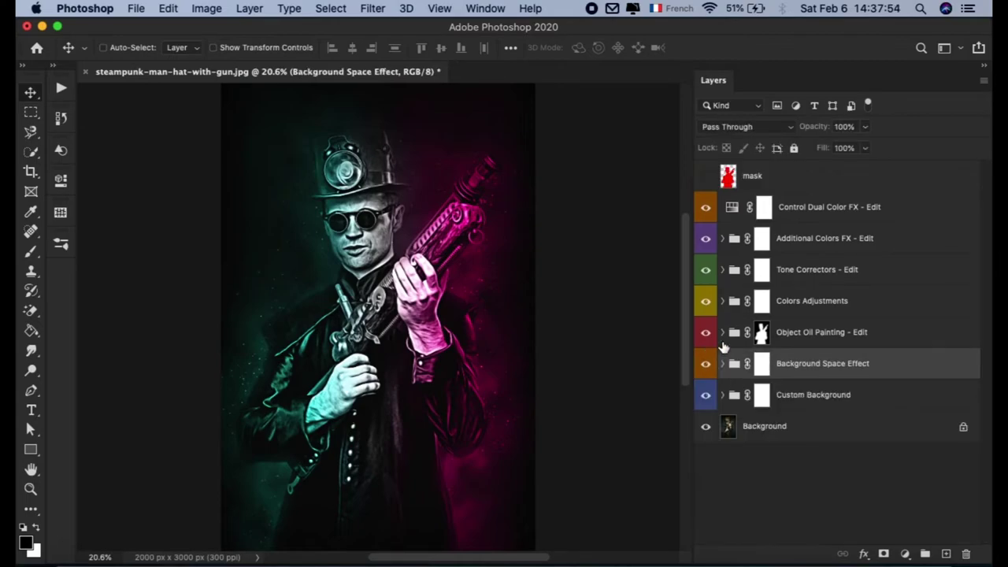
{"action": "left_click", "coordinate": [761, 332]}
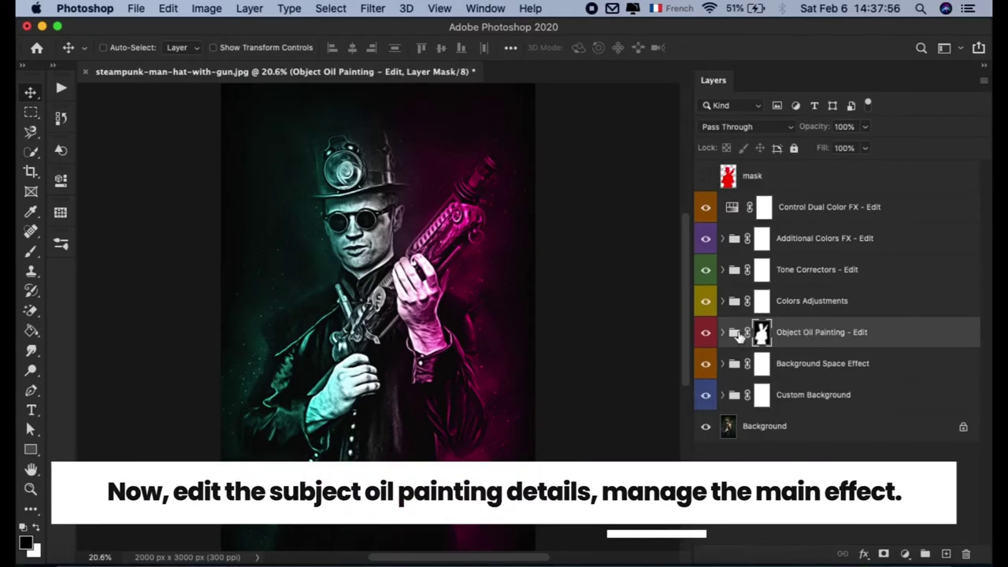
{"action": "left_click", "coordinate": [723, 332]}
Toggle the oil-painted subject, image light, hard details, small details and oil painting layers to compare
{"action": "left_click", "coordinate": [706, 333]}
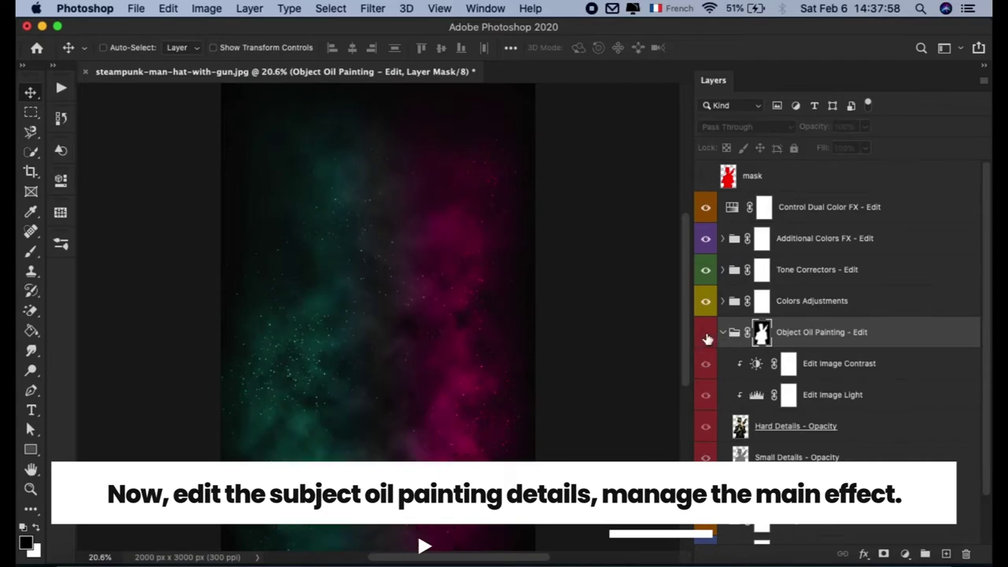
{"action": "left_click", "coordinate": [706, 332]}
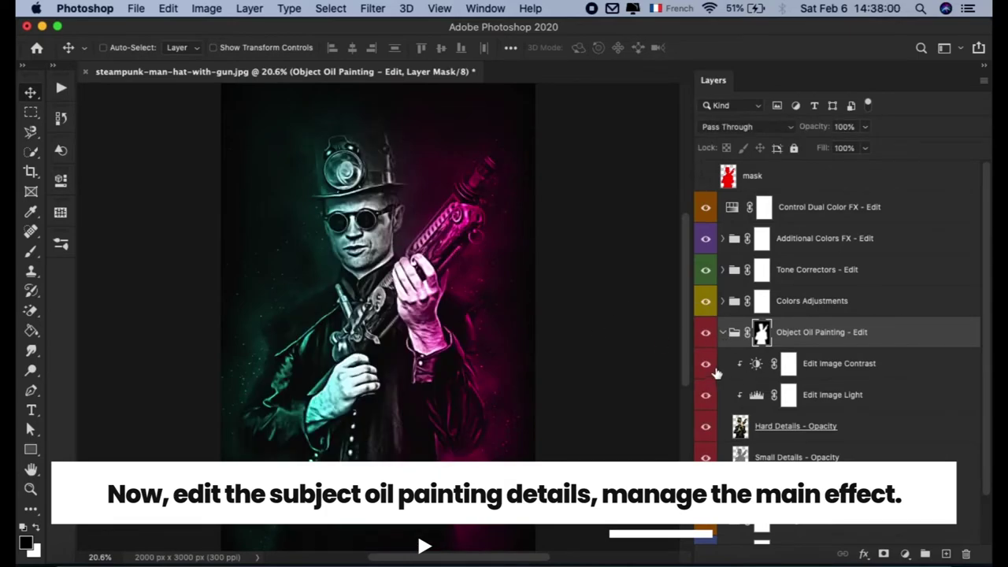
{"action": "left_click", "coordinate": [708, 394]}
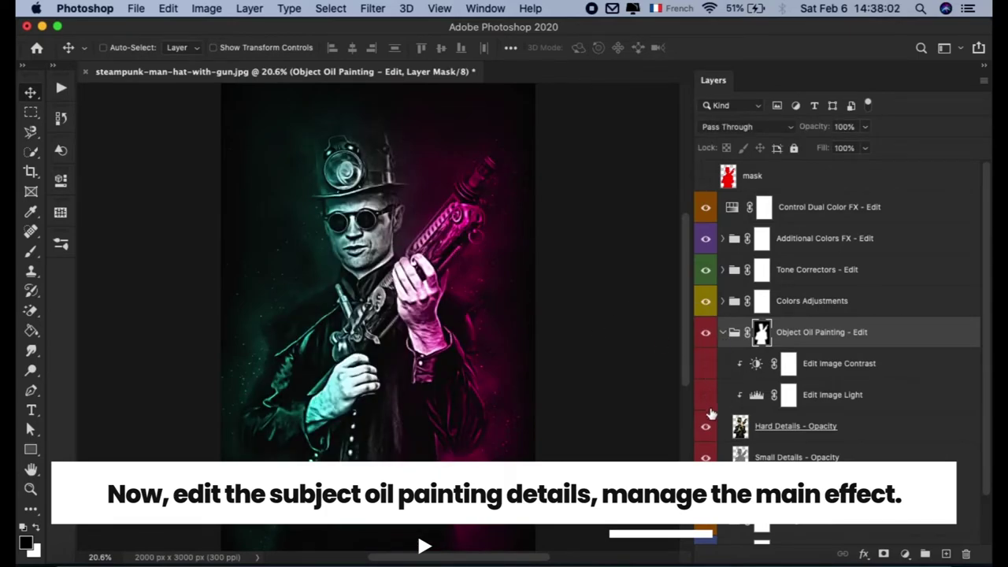
{"action": "left_click", "coordinate": [706, 394]}
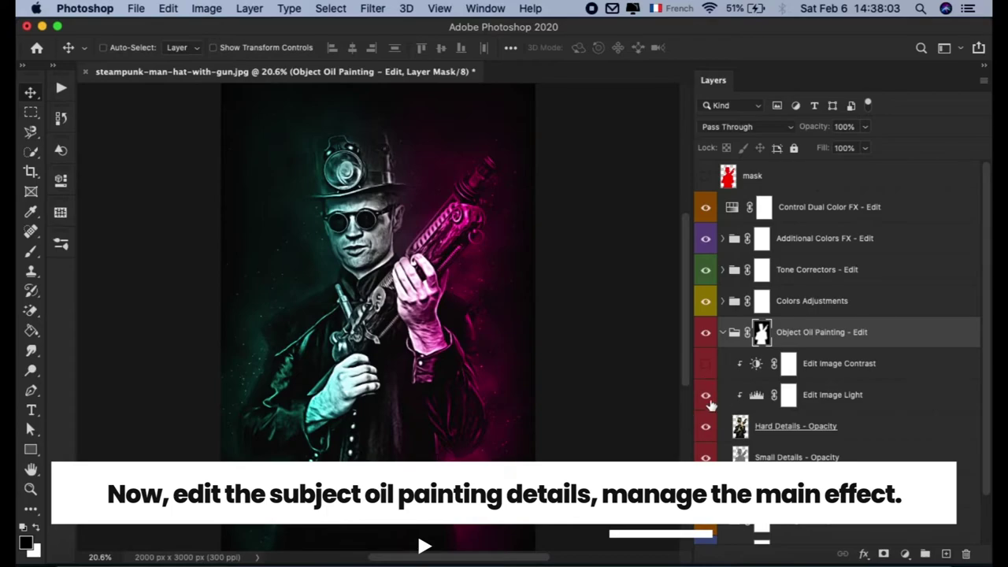
{"action": "left_click", "coordinate": [801, 431]}
{"action": "left_click", "coordinate": [707, 427]}
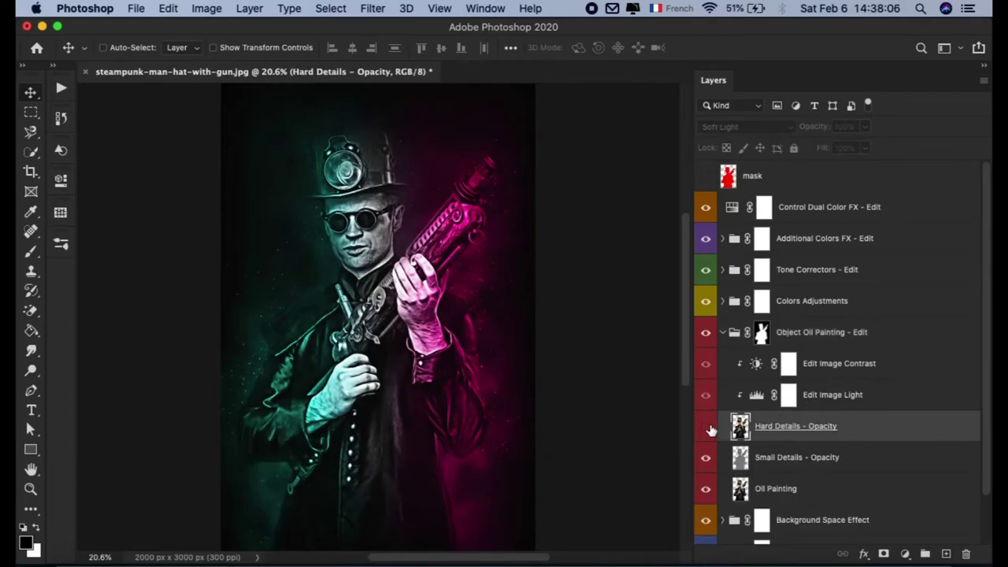
{"action": "left_click", "coordinate": [707, 459]}
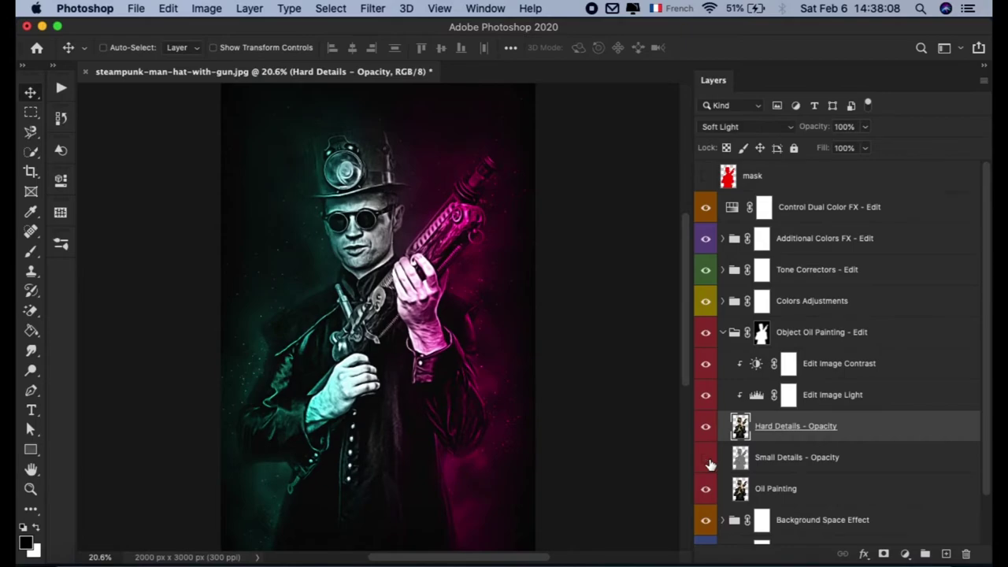
{"action": "left_click", "coordinate": [707, 489]}
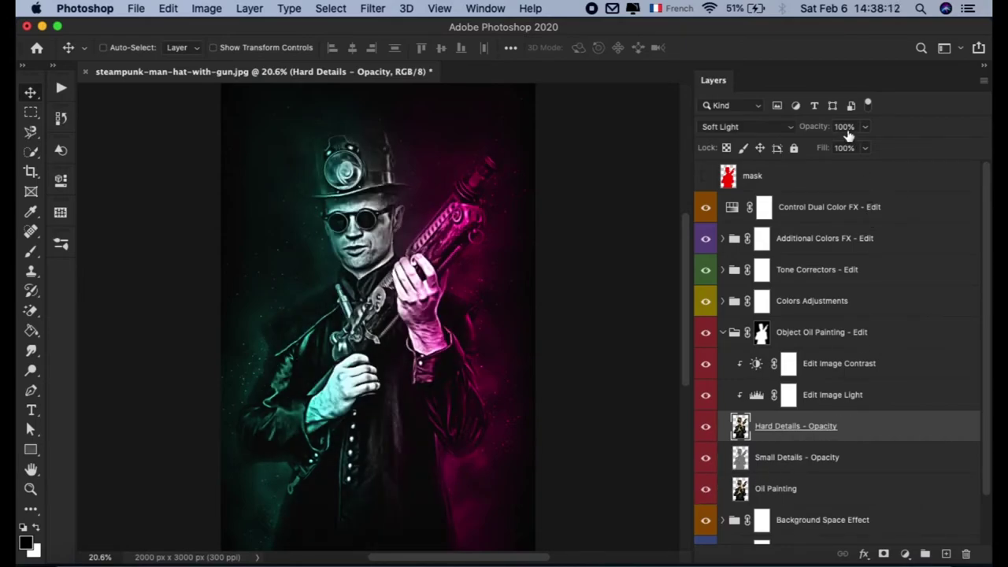
Try the details layer at 50% opacity, then revert the change
{"action": "key", "text": "alt+bracketleft"}
{"action": "mouse_move", "coordinate": [819, 130]}
{"action": "left_mouse_down"}
{"action": "mouse_move", "coordinate": [776, 142]}
{"action": "mouse_move", "coordinate": [856, 143]}
{"action": "left_mouse_up"}
{"action": "key", "text": "Return"}
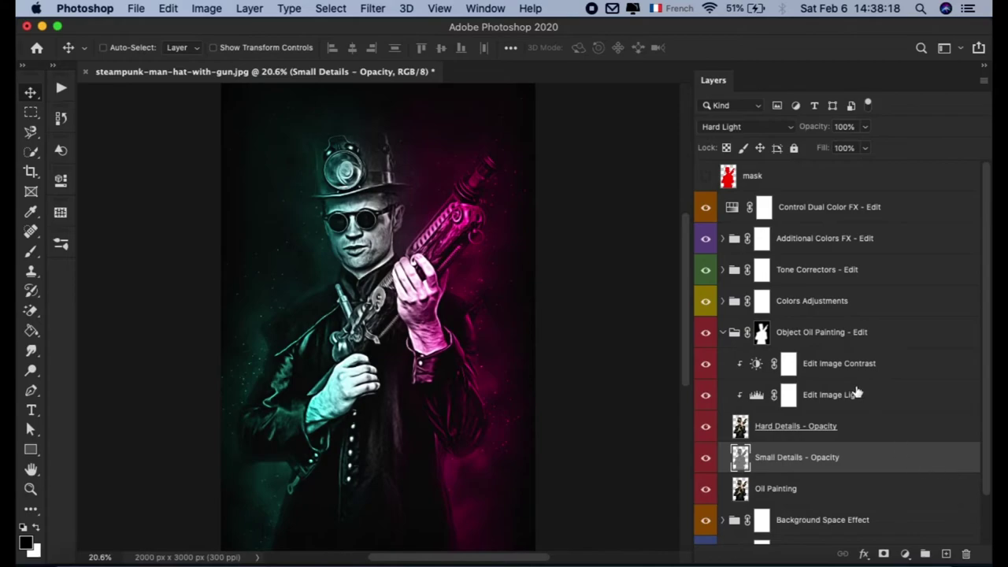
Collapse Object Oil Painting - Edit and expand the Colors Adjustments group
{"action": "left_click", "coordinate": [851, 339]}
{"action": "left_click", "coordinate": [724, 331]}
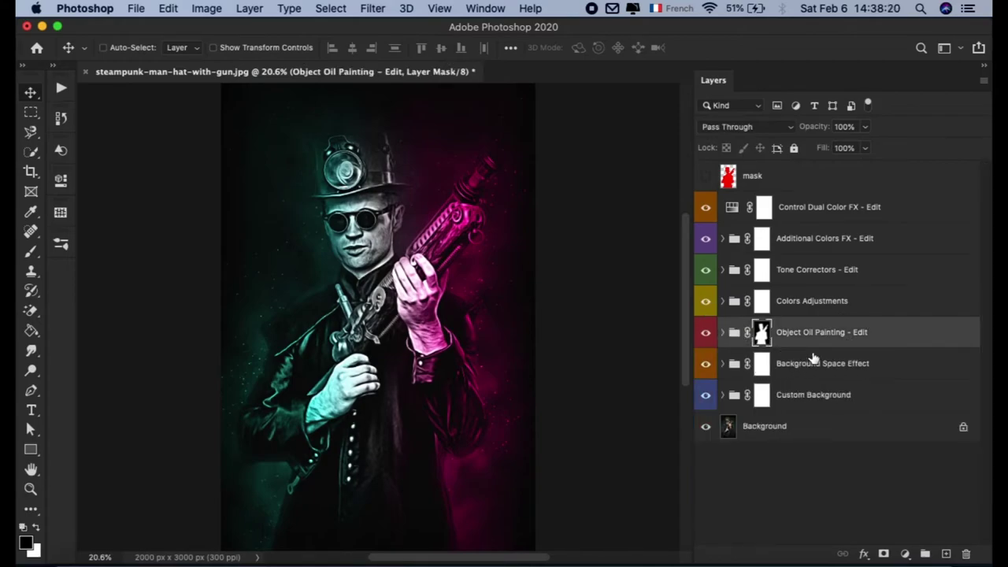
{"action": "left_click", "coordinate": [811, 304]}
{"action": "left_click", "coordinate": [704, 304]}
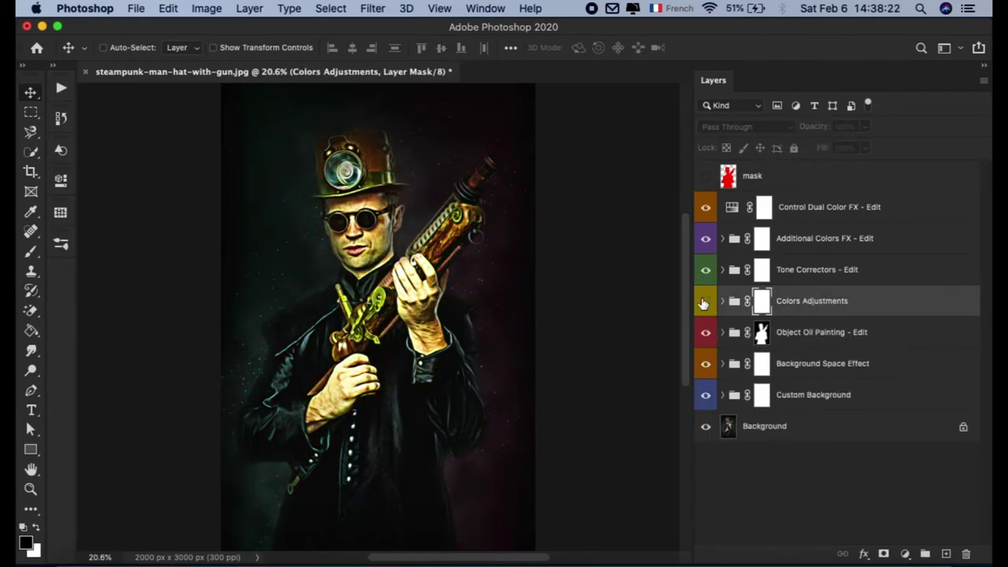
{"action": "left_click", "coordinate": [724, 301]}
{"action": "left_click", "coordinate": [797, 338]}
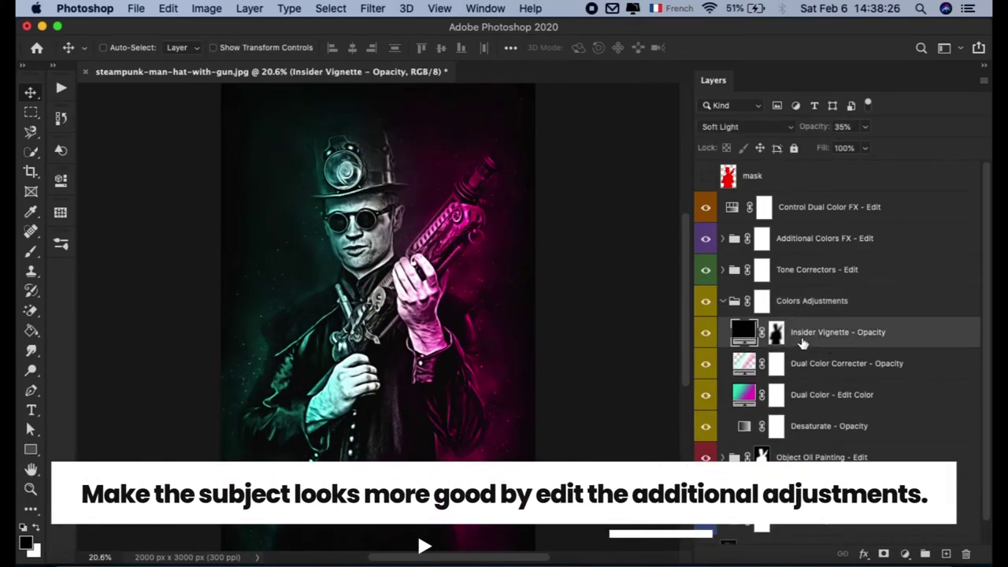
{"action": "left_click_drag", "start_coordinate": [865, 127], "coordinate": [917, 135]}
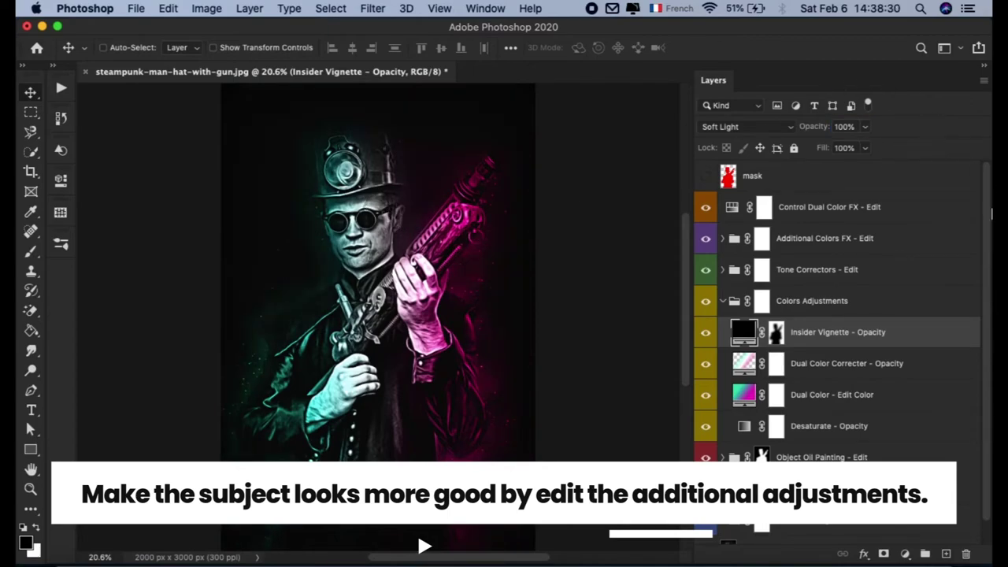
{"action": "key", "text": "super+z"}
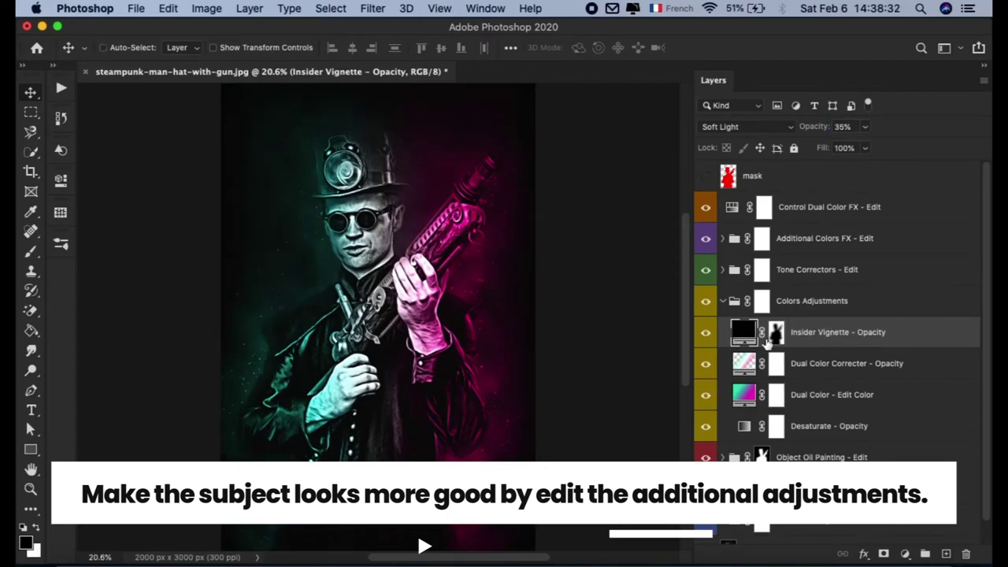
{"action": "double_click", "coordinate": [743, 331]}
{"action": "mouse_move", "coordinate": [680, 235]}
{"action": "left_mouse_down"}
{"action": "mouse_move", "coordinate": [517, 336]}
{"action": "mouse_move", "coordinate": [795, 180]}
{"action": "mouse_move", "coordinate": [786, 163]}
{"action": "left_mouse_up"}
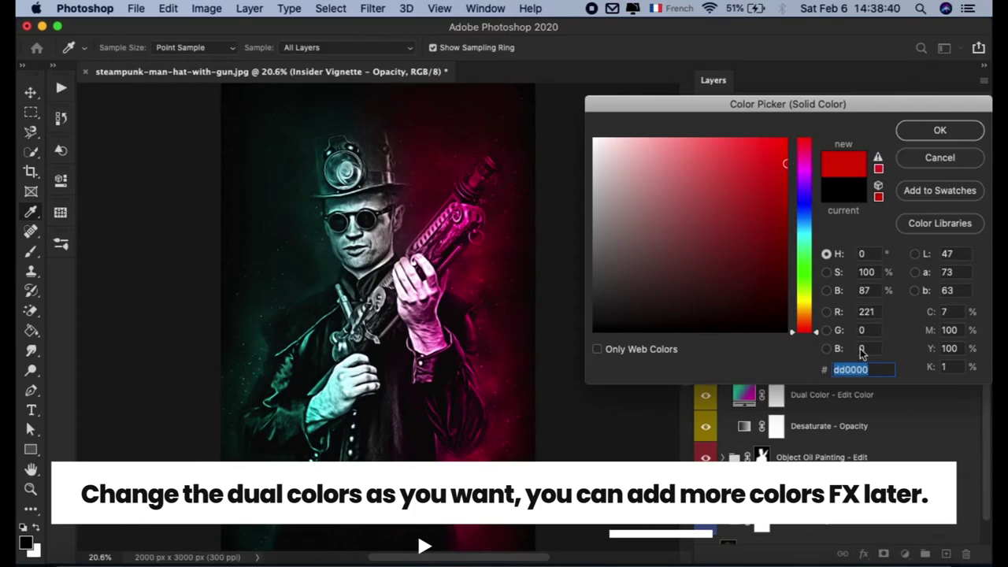
{"action": "key", "text": "Escape"}
{"action": "left_click", "coordinate": [901, 377]}
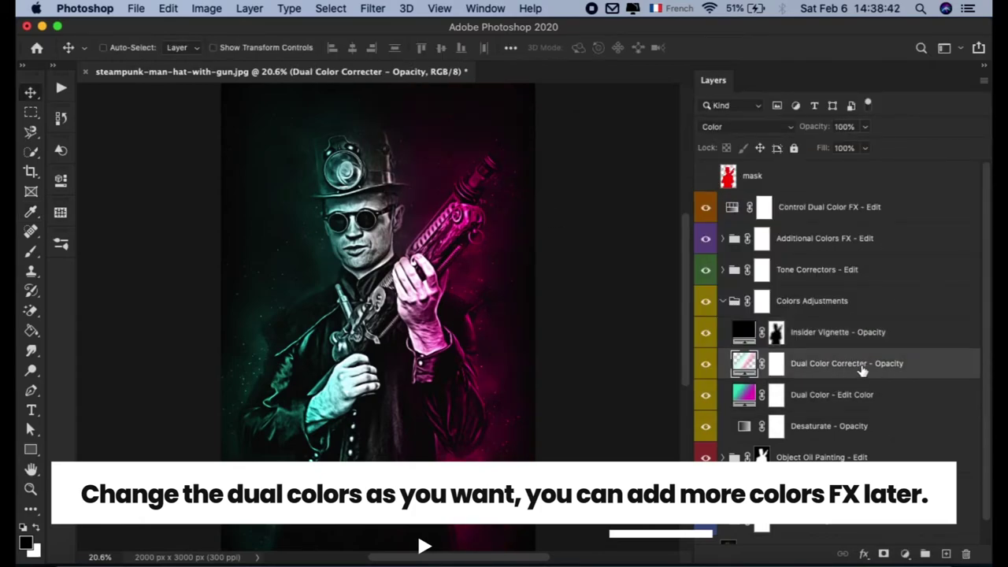
{"action": "left_click", "coordinate": [706, 364]}
{"action": "left_click", "coordinate": [706, 364]}
{"action": "mouse_move", "coordinate": [814, 126]}
{"action": "left_mouse_down"}
{"action": "mouse_move", "coordinate": [754, 144]}
{"action": "mouse_move", "coordinate": [900, 150]}
{"action": "left_mouse_up"}
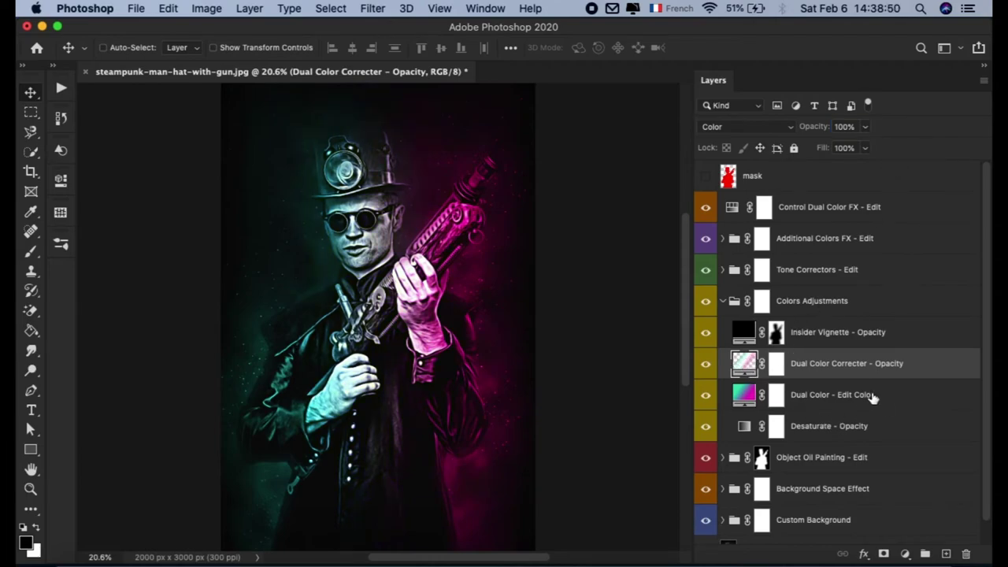
{"action": "left_click", "coordinate": [872, 397]}
{"action": "double_click", "coordinate": [745, 395]}
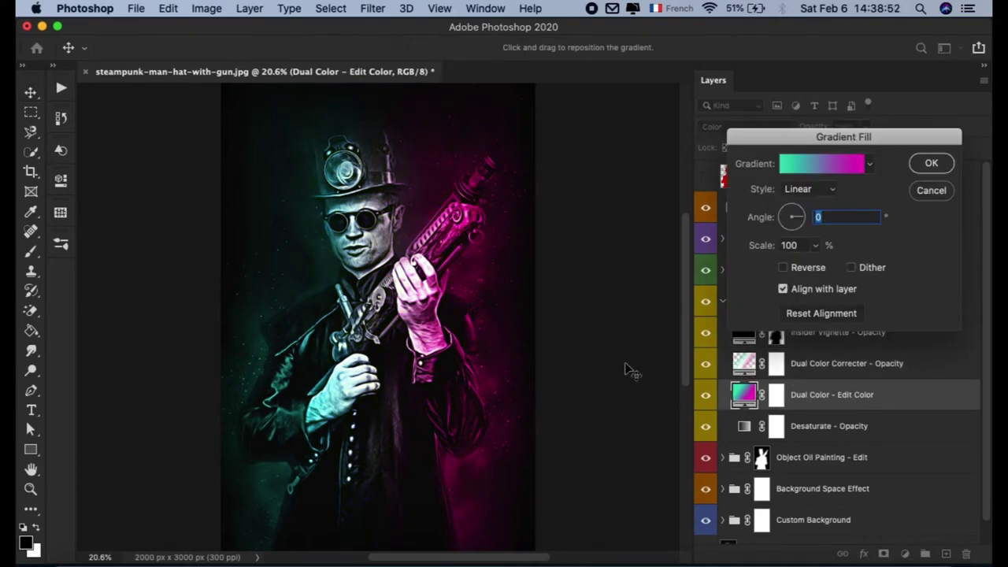
{"action": "left_click", "coordinate": [870, 164]}
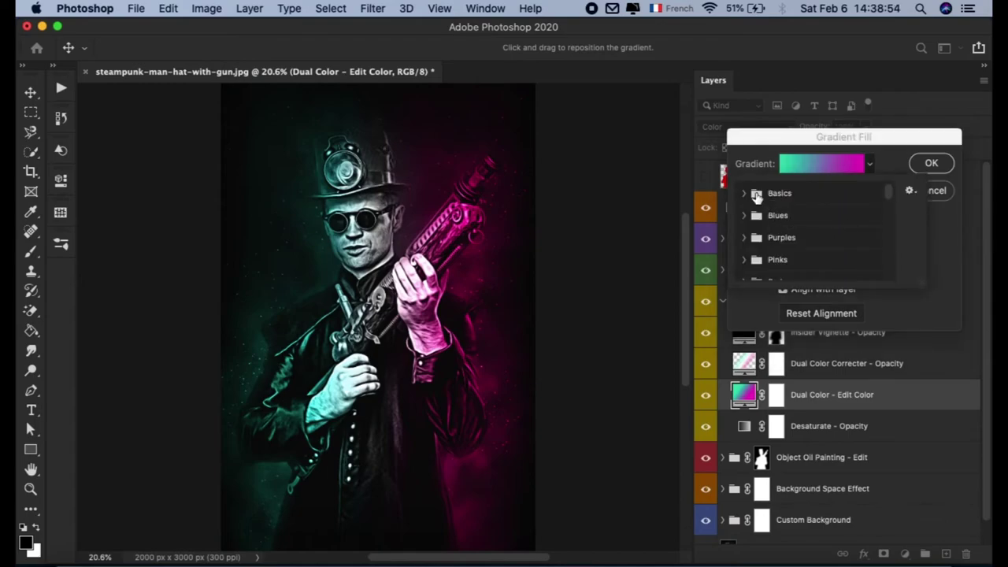
{"action": "left_click", "coordinate": [744, 215]}
{"action": "left_click", "coordinate": [813, 234]}
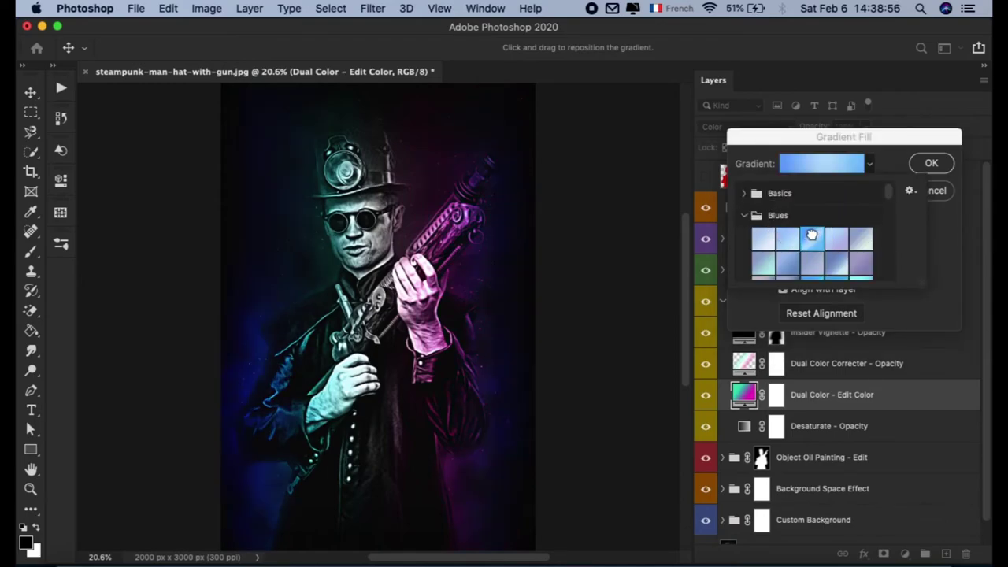
{"action": "scroll", "coordinate": [811, 234], "scroll_direction": "down", "scroll_amount": 3}
{"action": "scroll", "coordinate": [794, 229], "scroll_direction": "up", "scroll_amount": 3}
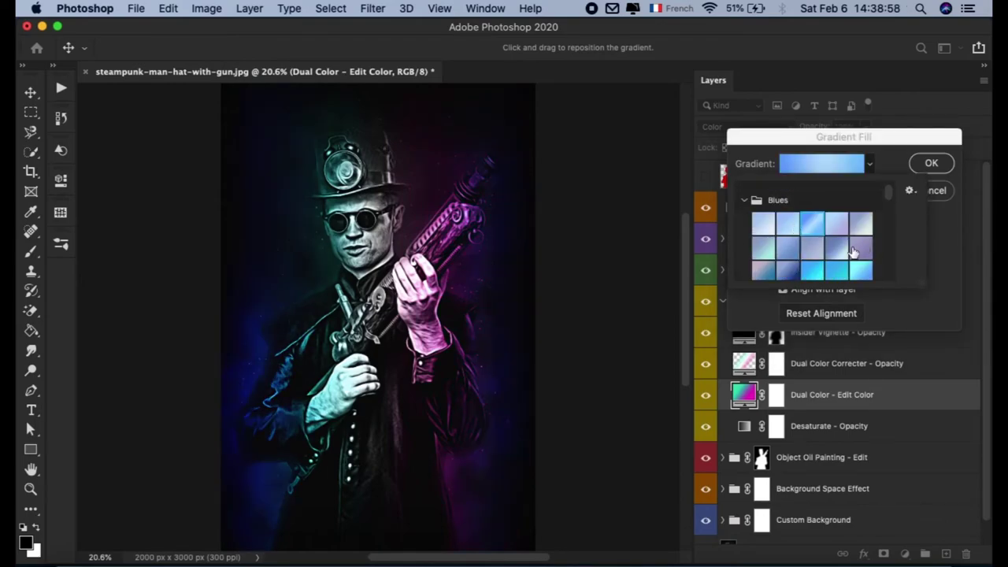
{"action": "left_click", "coordinate": [815, 270]}
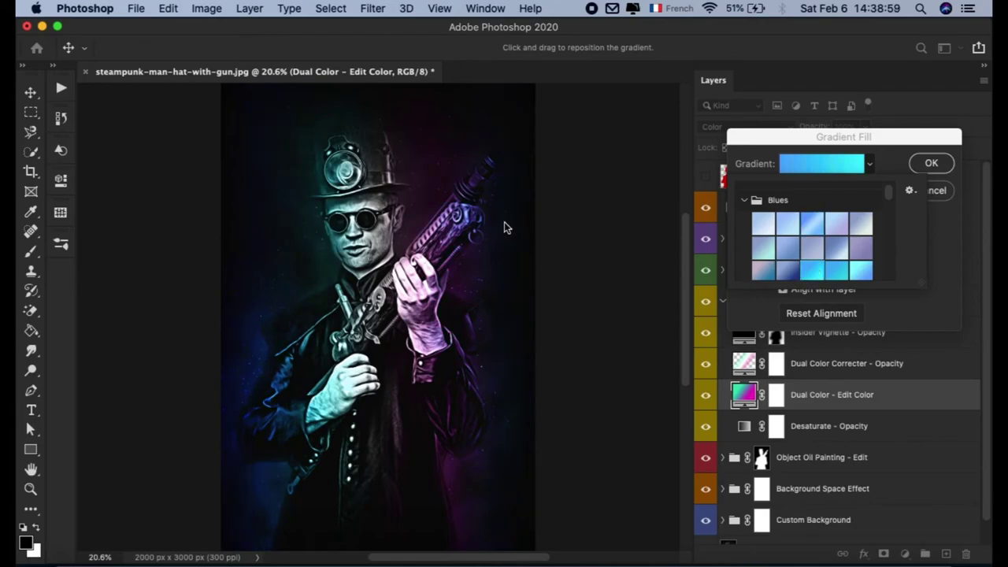
{"action": "left_click", "coordinate": [937, 190]}
{"action": "left_click", "coordinate": [937, 191]}
{"action": "key", "text": "alt+period"}
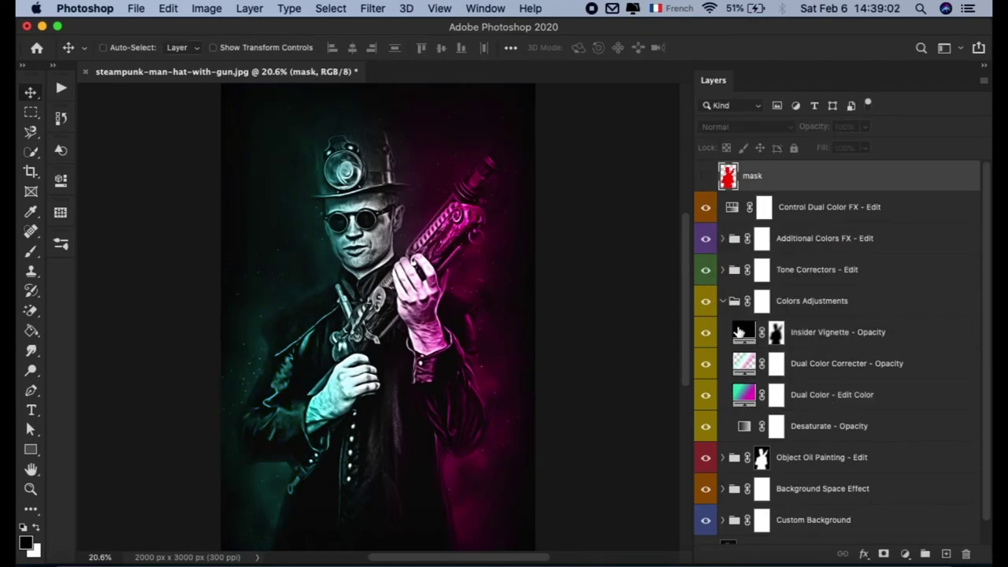
Collapse Colors Adjustments and compare the Tone Correctors - Edit group off and on
{"action": "left_click", "coordinate": [814, 304]}
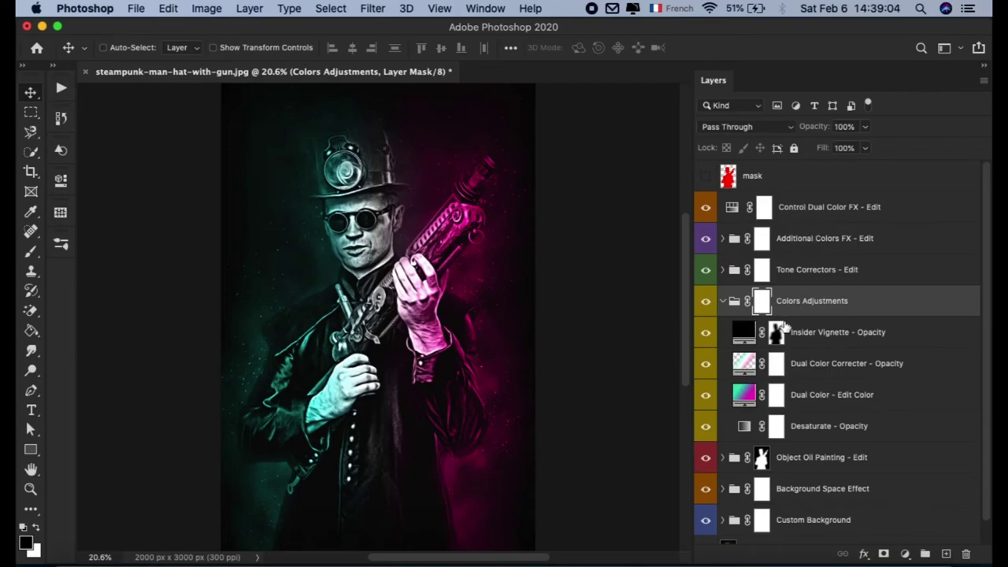
{"action": "left_click", "coordinate": [723, 302]}
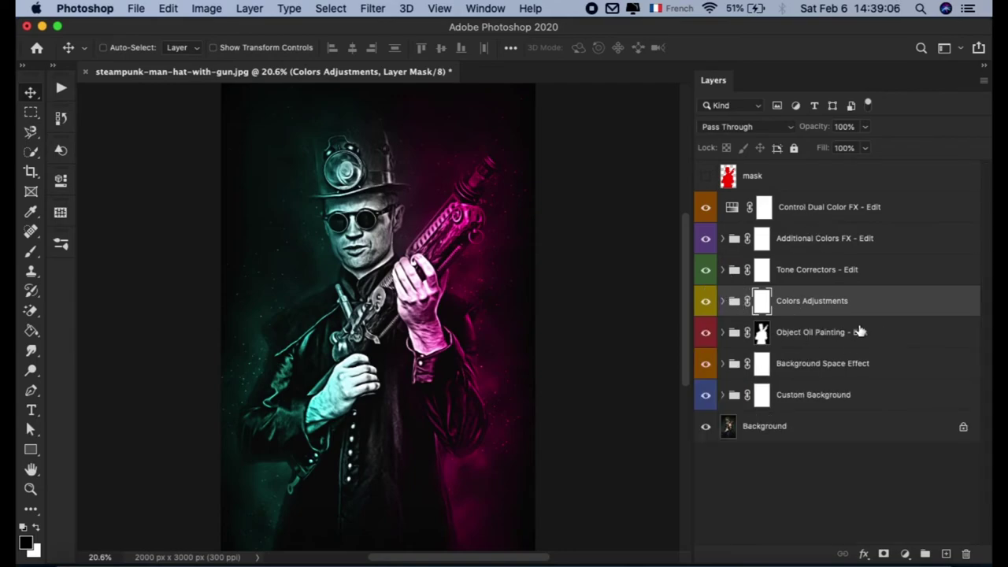
{"action": "left_click", "coordinate": [827, 279]}
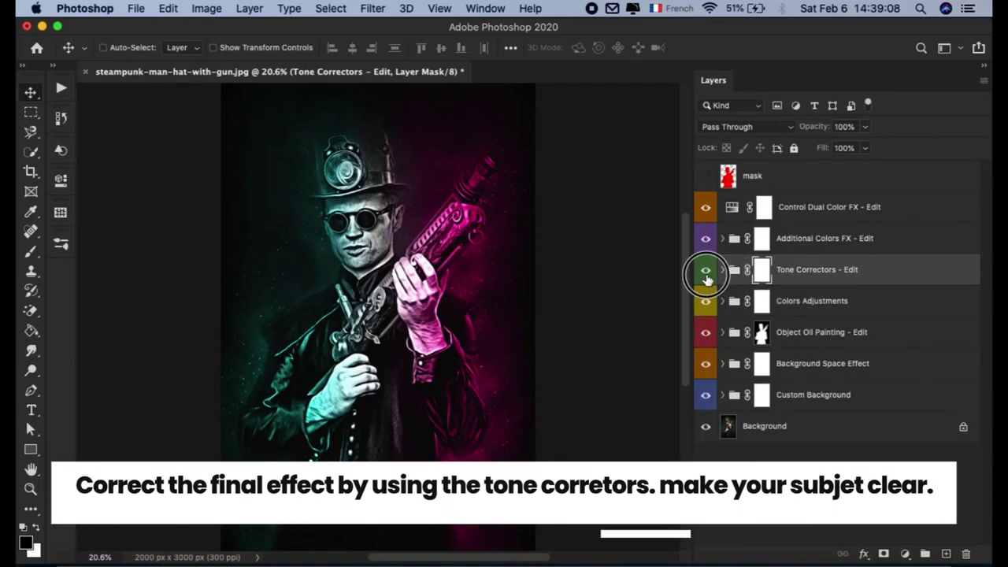
{"action": "left_click", "coordinate": [705, 273]}
{"action": "left_click", "coordinate": [723, 270]}
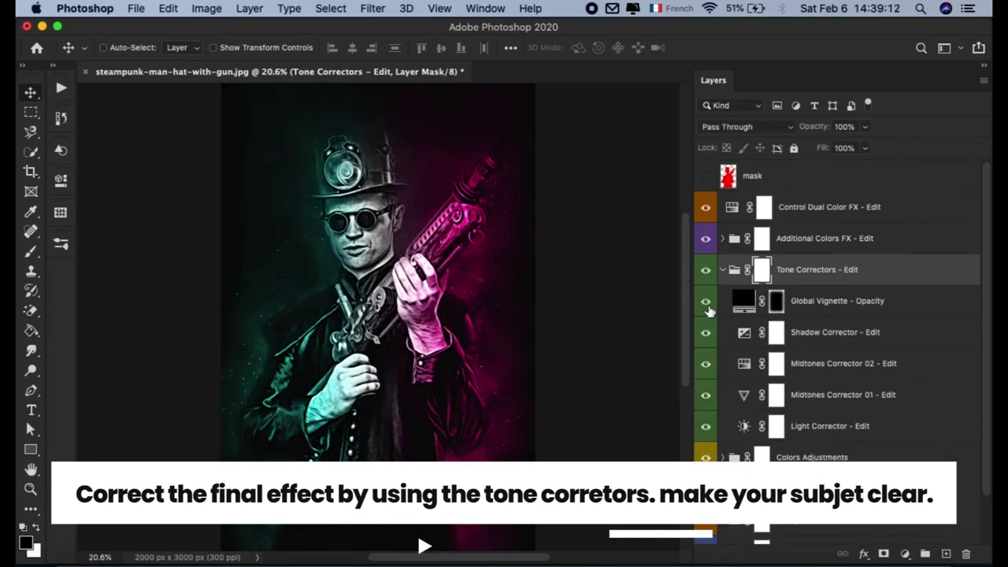
Try Global Vignette at 100% opacity, settle on 30%, and collapse Tone Correctors
{"action": "left_click", "coordinate": [881, 304]}
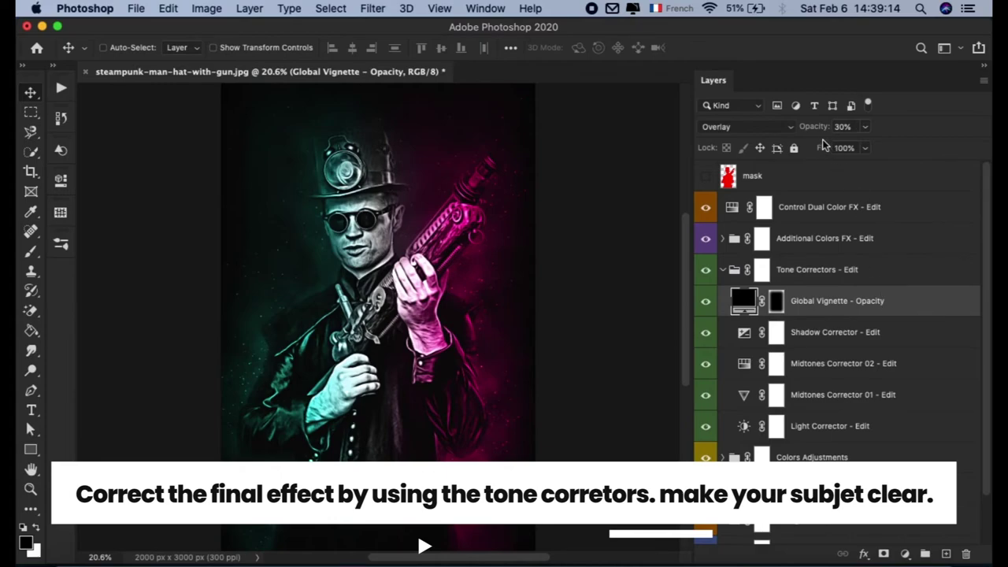
{"action": "left_click", "coordinate": [844, 126]}
{"action": "type", "text": "100"}
{"action": "key", "text": "Return"}
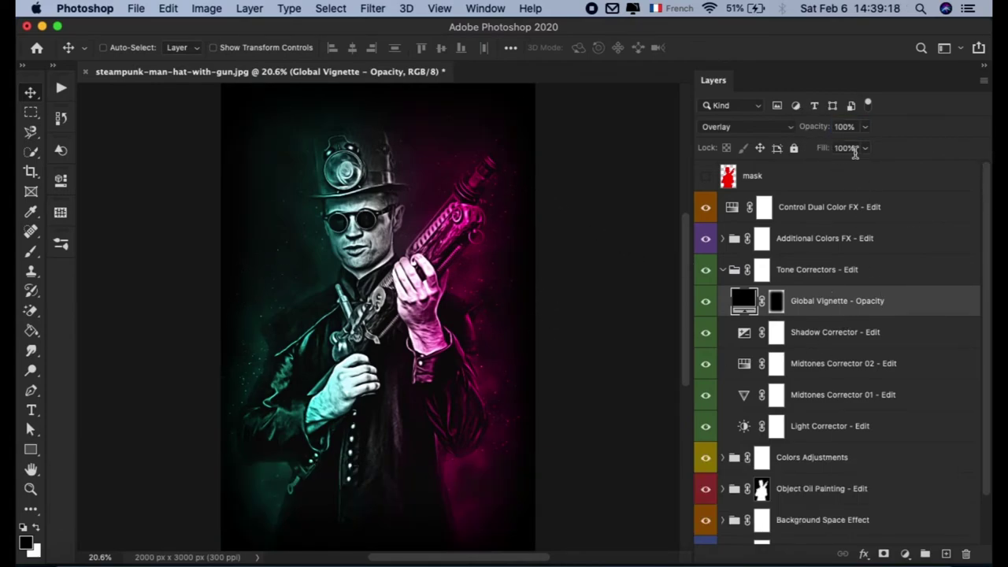
{"action": "type", "text": "0"}
{"action": "key", "text": "Return"}
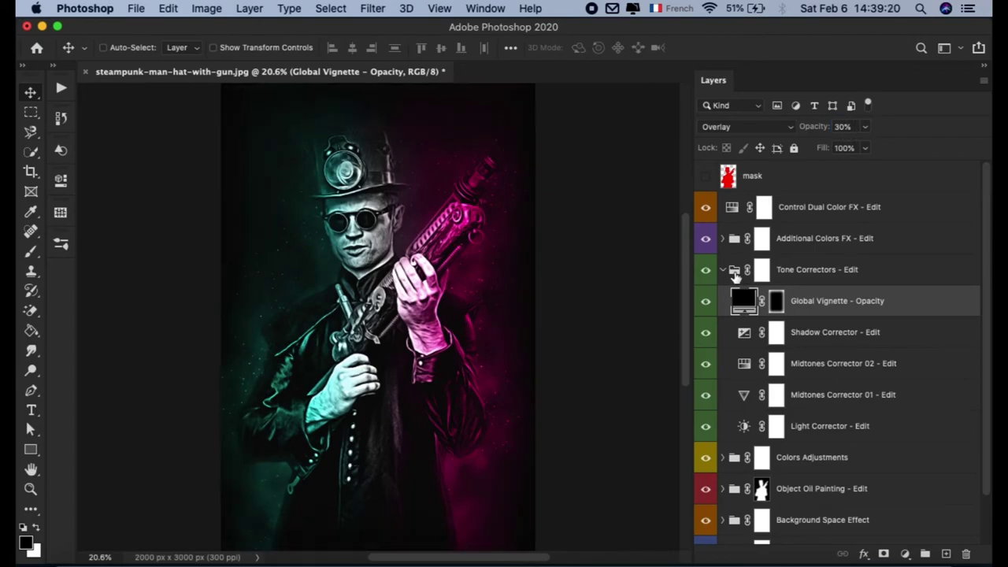
{"action": "left_click", "coordinate": [724, 270]}
Shift the Control Dual Color FX hue to +63, recolouring the portrait blue and orange
{"action": "left_click", "coordinate": [826, 239]}
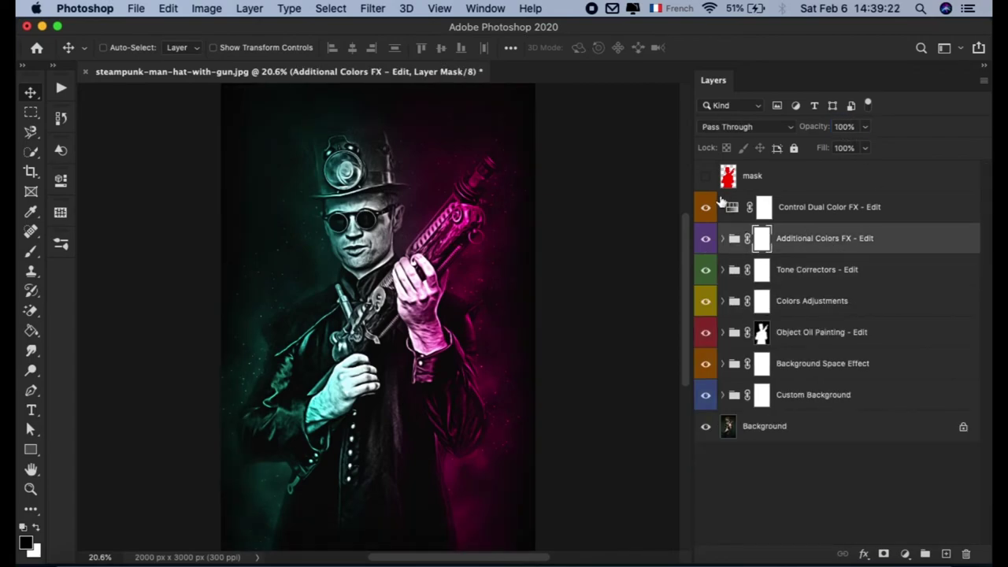
{"action": "left_click", "coordinate": [806, 211]}
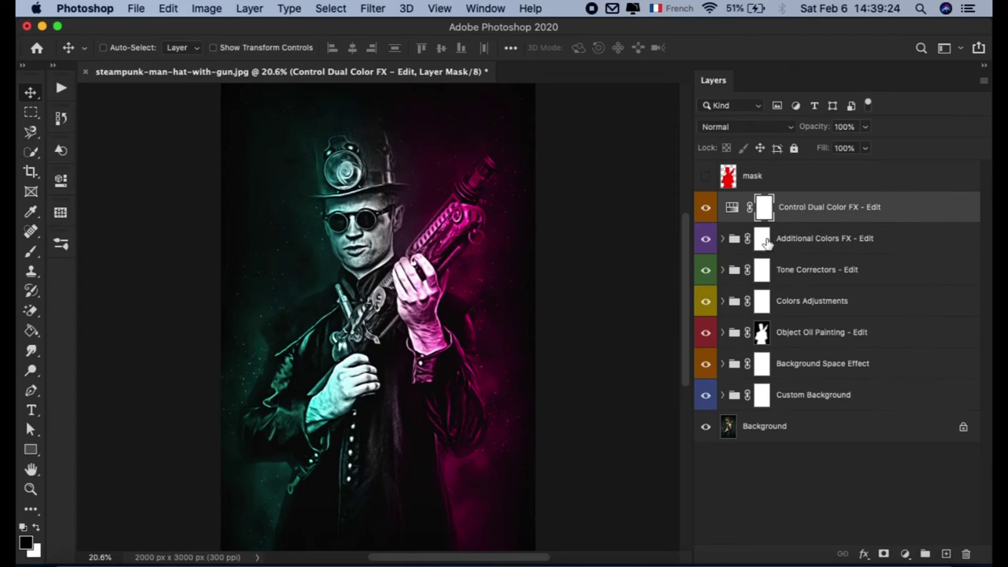
{"action": "left_click", "coordinate": [722, 238]}
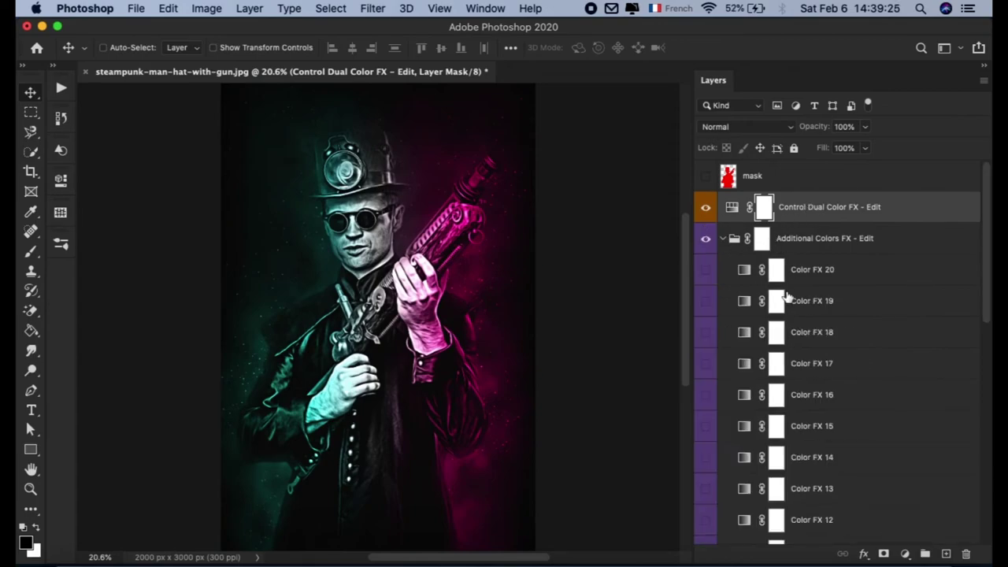
{"action": "left_click", "coordinate": [723, 238]}
{"action": "double_click", "coordinate": [732, 207]}
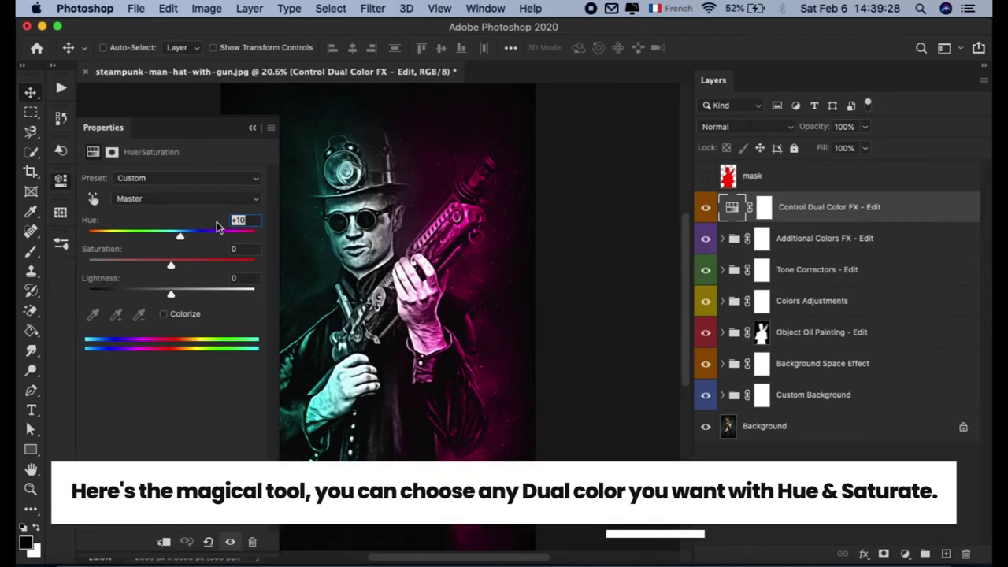
{"action": "left_click_drag", "start_coordinate": [418, 261], "coordinate": [436, 261]}
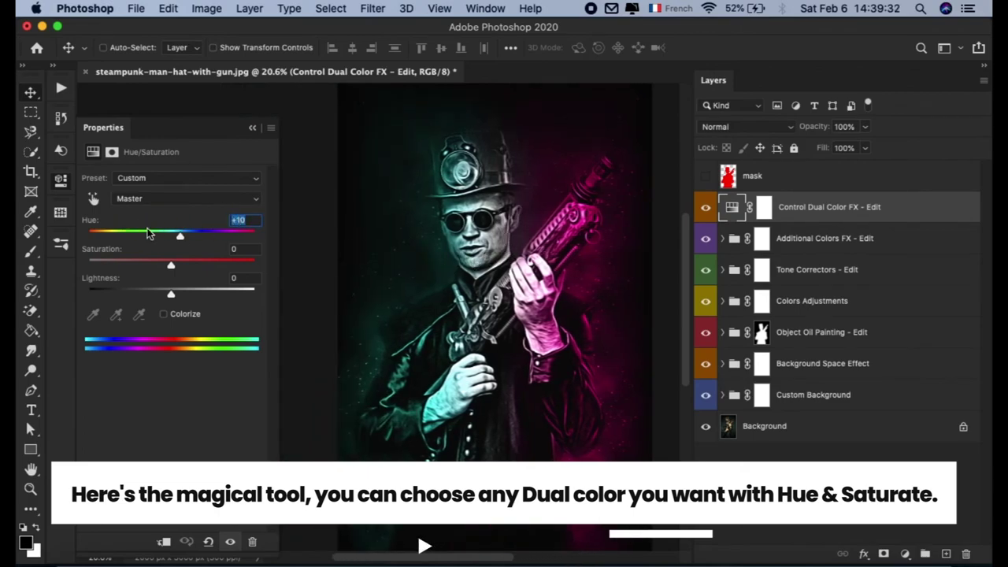
{"action": "mouse_move", "coordinate": [181, 240]}
{"action": "left_mouse_down"}
{"action": "mouse_move", "coordinate": [112, 242]}
{"action": "mouse_move", "coordinate": [261, 250]}
{"action": "left_mouse_up"}
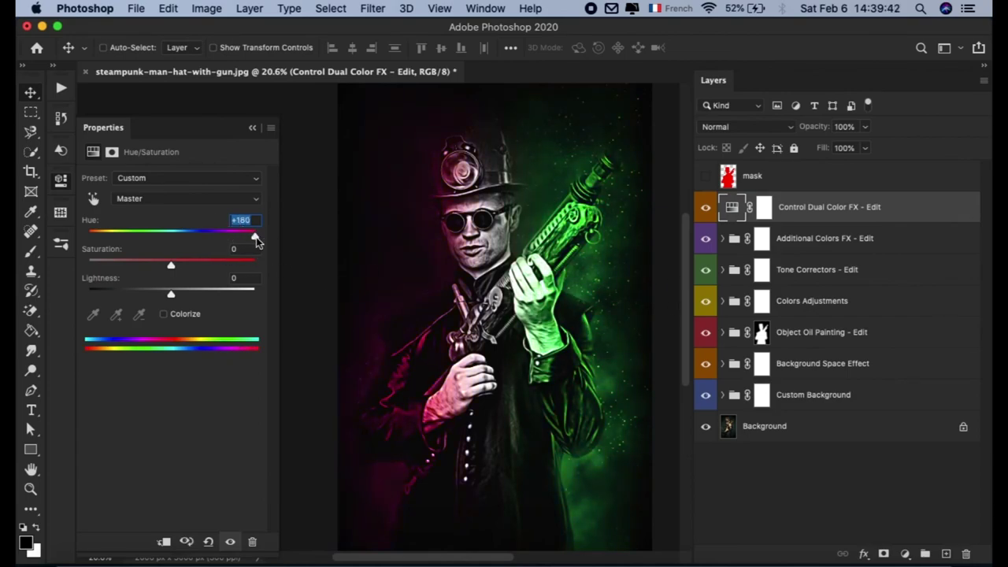
{"action": "left_click_drag", "start_coordinate": [257, 242], "coordinate": [217, 238]}
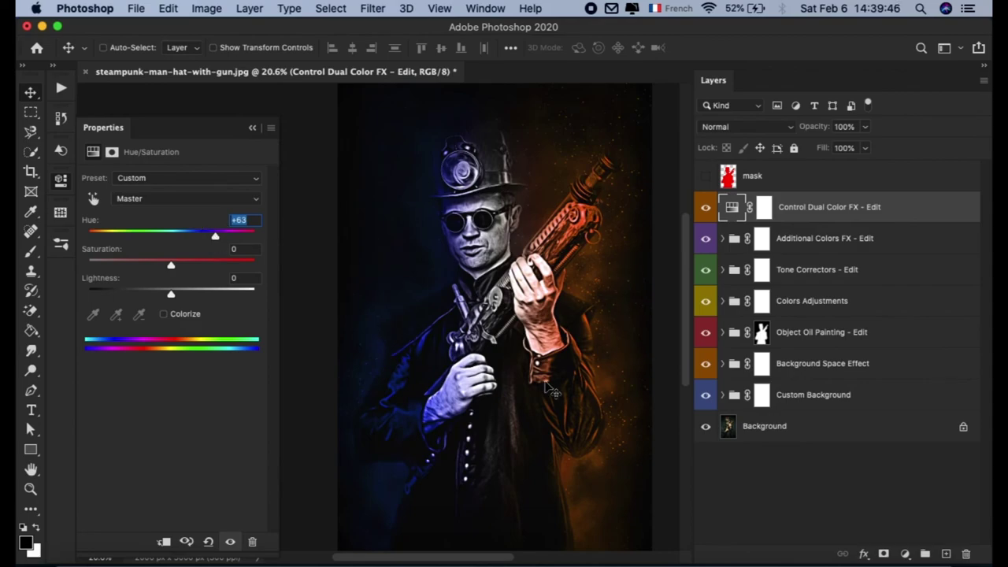
{"action": "left_click", "coordinate": [883, 243]}
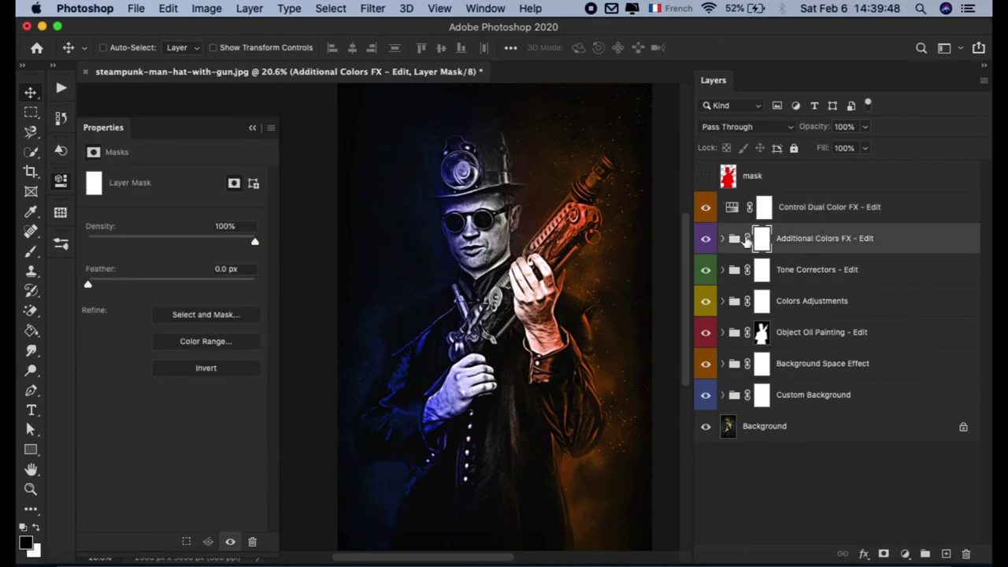
Preview the Color FX 01–04 layers in Additional Colors FX and leave Color FX 05 visible
{"action": "left_click", "coordinate": [723, 243]}
{"action": "scroll", "coordinate": [709, 354], "scroll_direction": "down", "scroll_amount": 3}
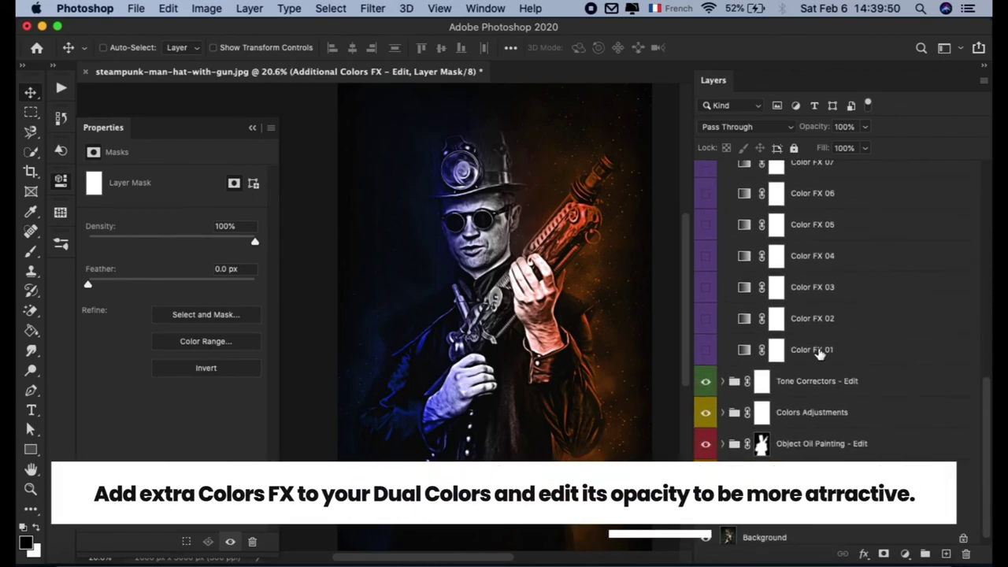
{"action": "left_click", "coordinate": [706, 352]}
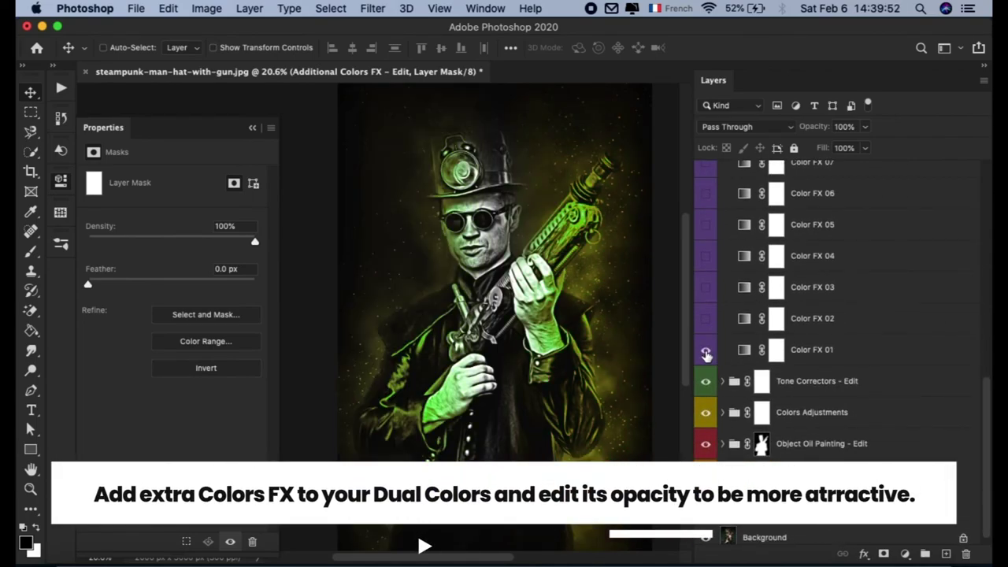
{"action": "left_click", "coordinate": [706, 352]}
{"action": "left_click", "coordinate": [706, 320]}
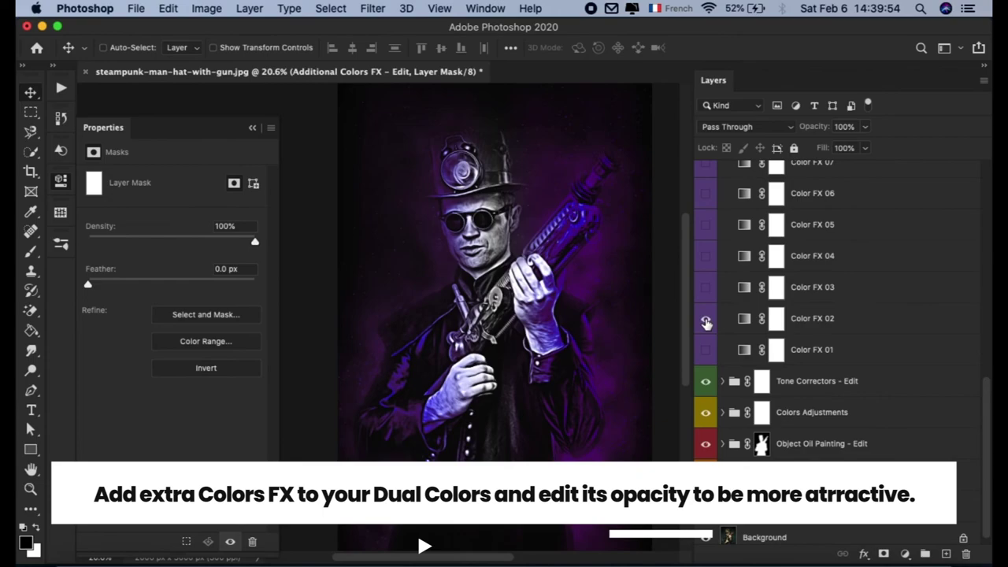
{"action": "left_click", "coordinate": [706, 287]}
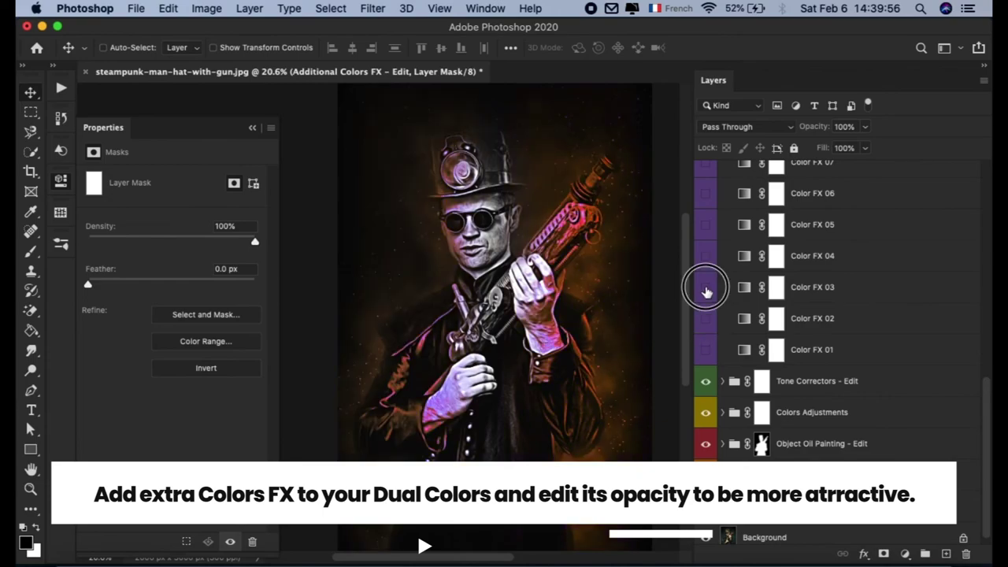
{"action": "left_click", "coordinate": [706, 255]}
{"action": "left_click", "coordinate": [706, 257]}
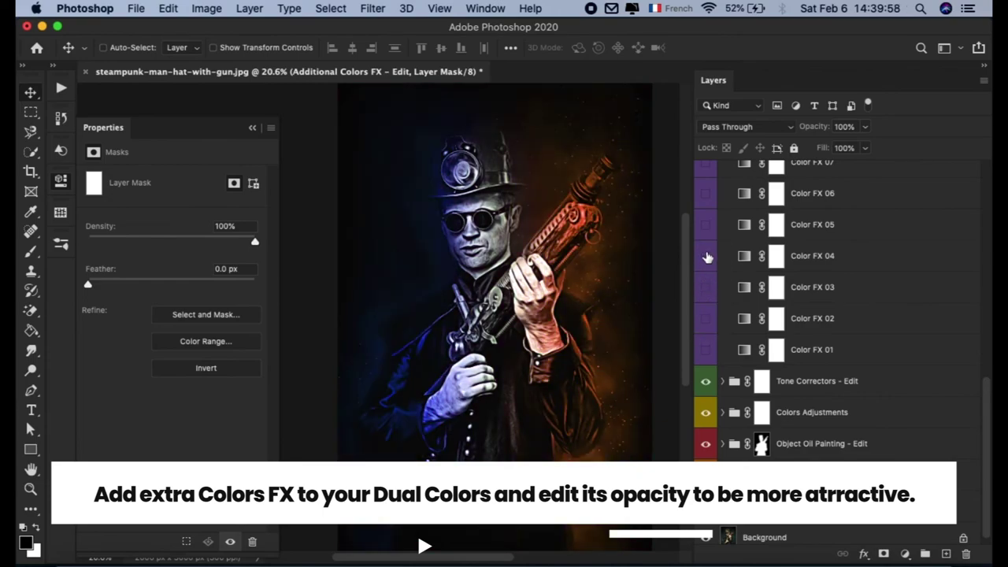
{"action": "left_click", "coordinate": [705, 226]}
Set the Color FX 05 layer opacity to 50%, after briefly trying 40%
{"action": "left_click", "coordinate": [886, 235]}
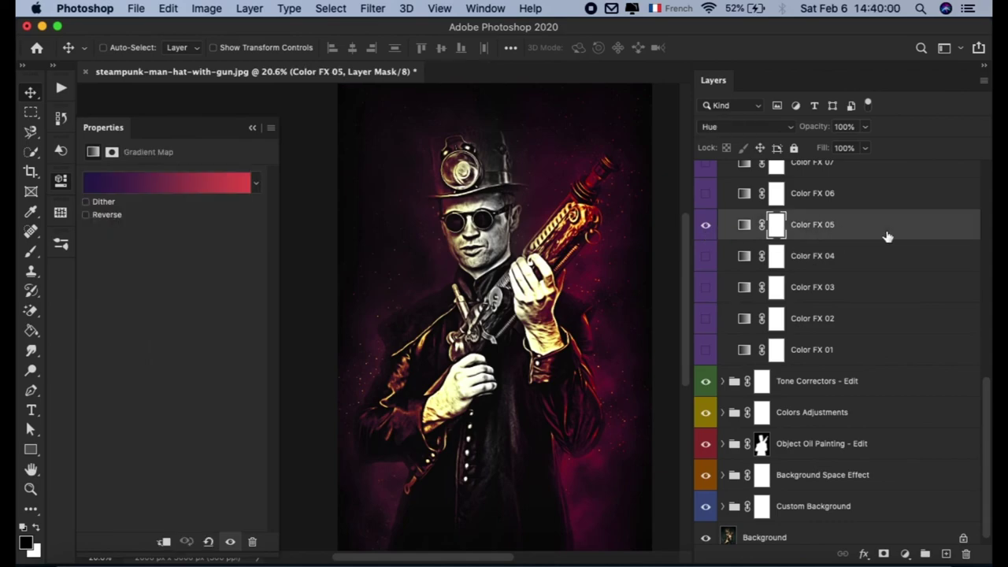
{"action": "left_click", "coordinate": [842, 124]}
{"action": "left_click", "coordinate": [842, 127]}
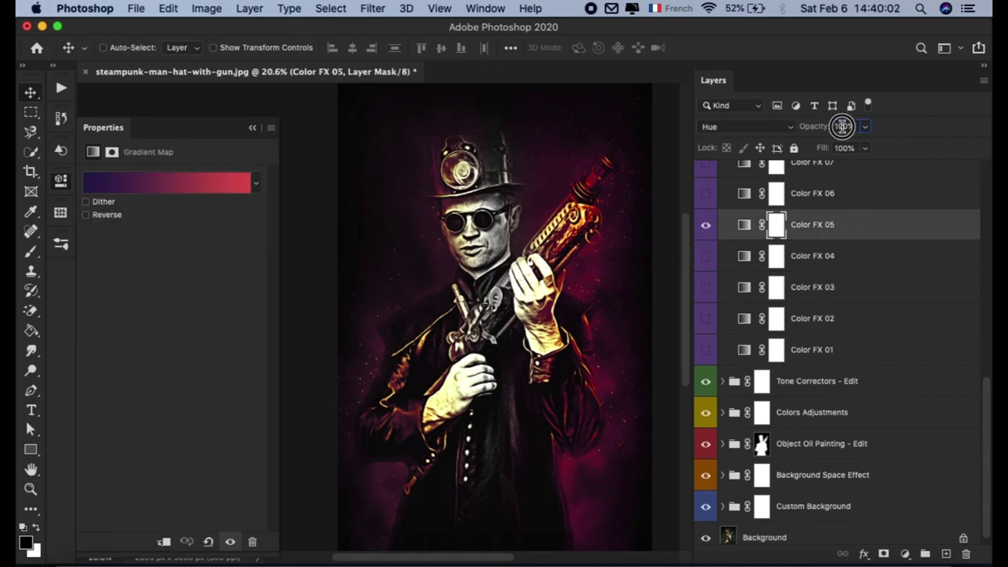
{"action": "type", "text": "40"}
{"action": "key", "text": "Return"}
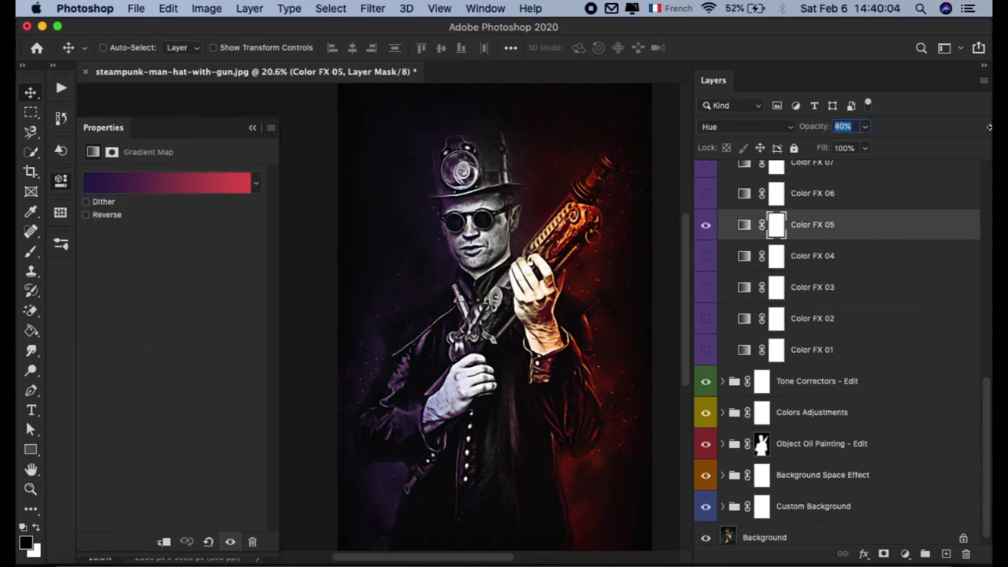
{"action": "type", "text": "50"}
{"action": "key", "text": "Return"}
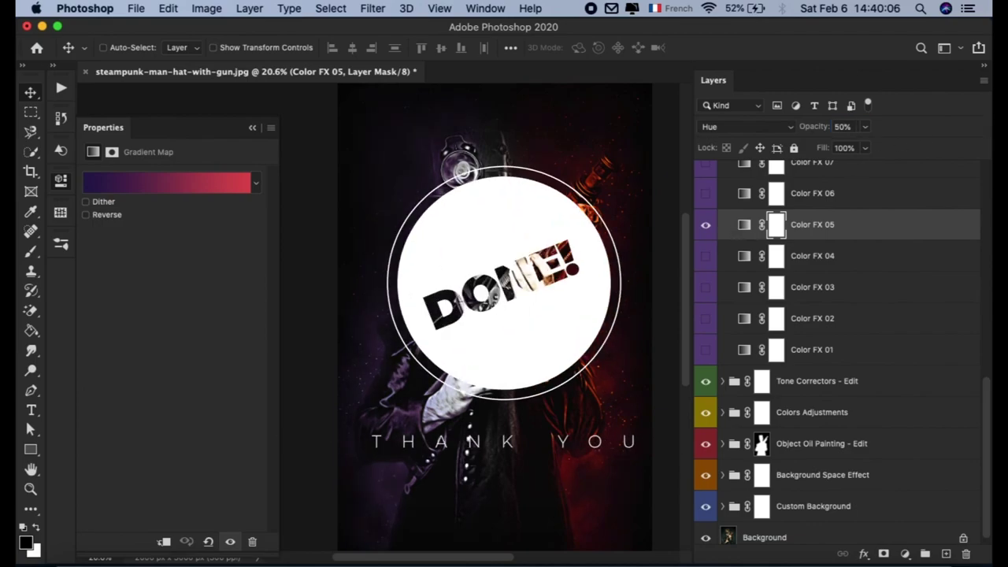